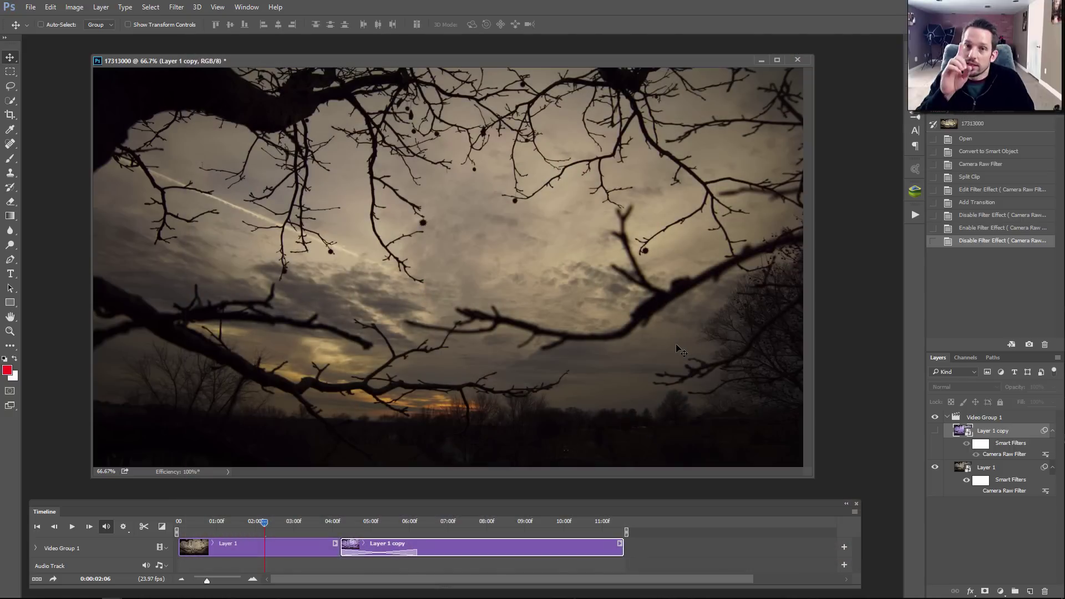
# - Re-enable the Camera Raw Filter on Layer 1
pyautogui.click(975, 491)
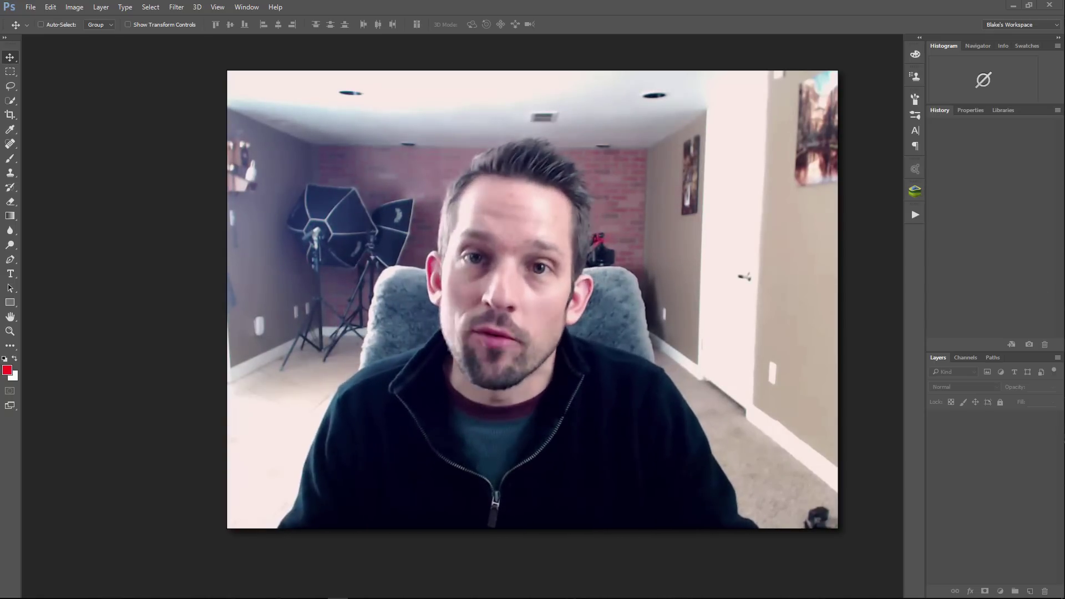
# - Drag 17313000.AVI from the Time Lapse folder in File Explorer onto Photoshop
pyautogui.moveTo(342, 595)
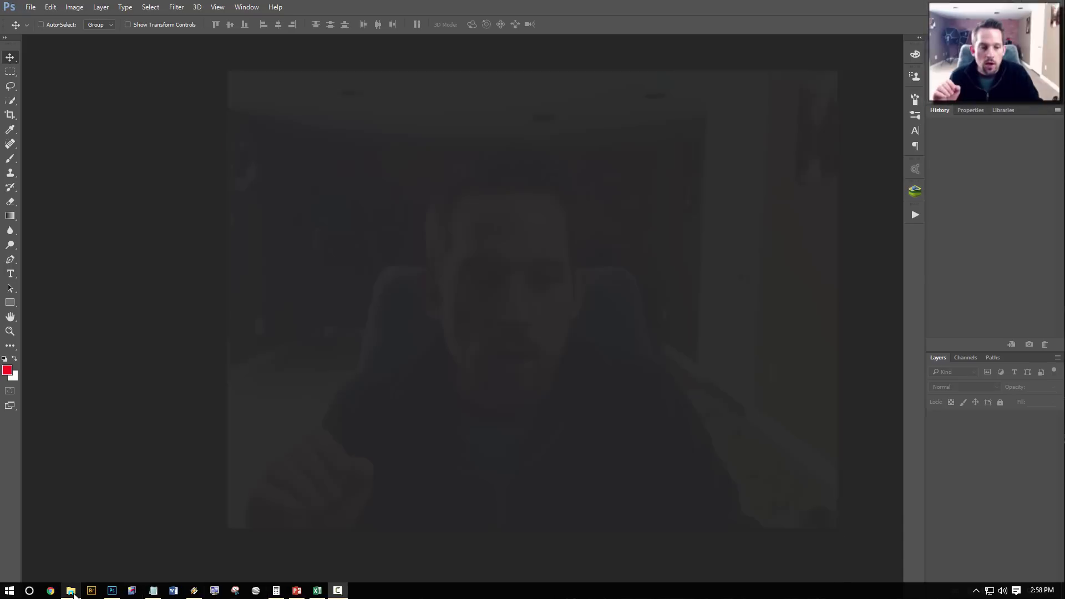
pyautogui.click(73, 592)
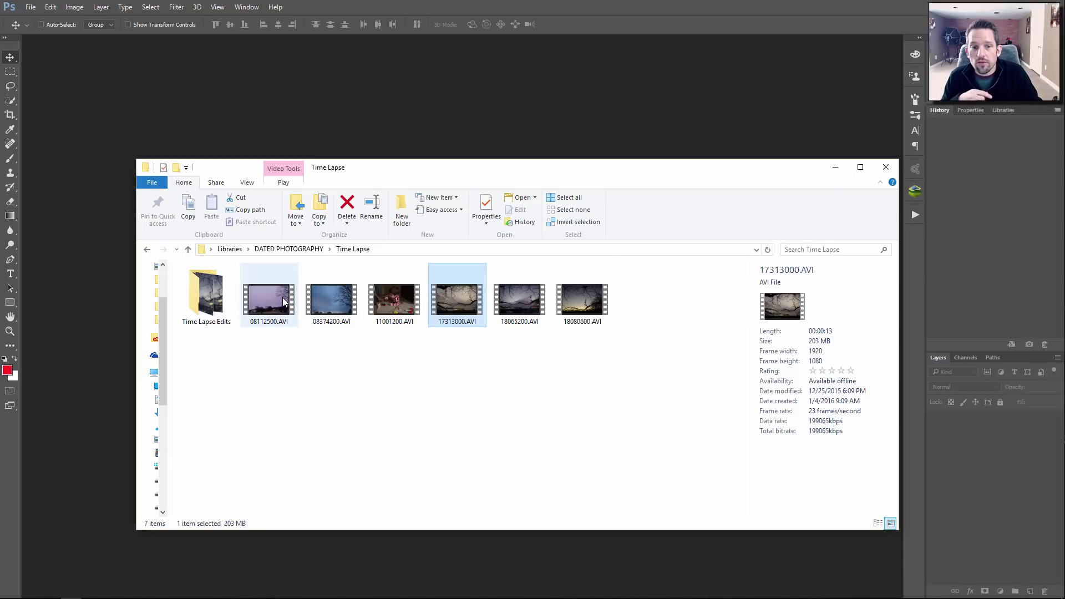
pyautogui.moveTo(460, 326); pyautogui.dragTo(465, 342)
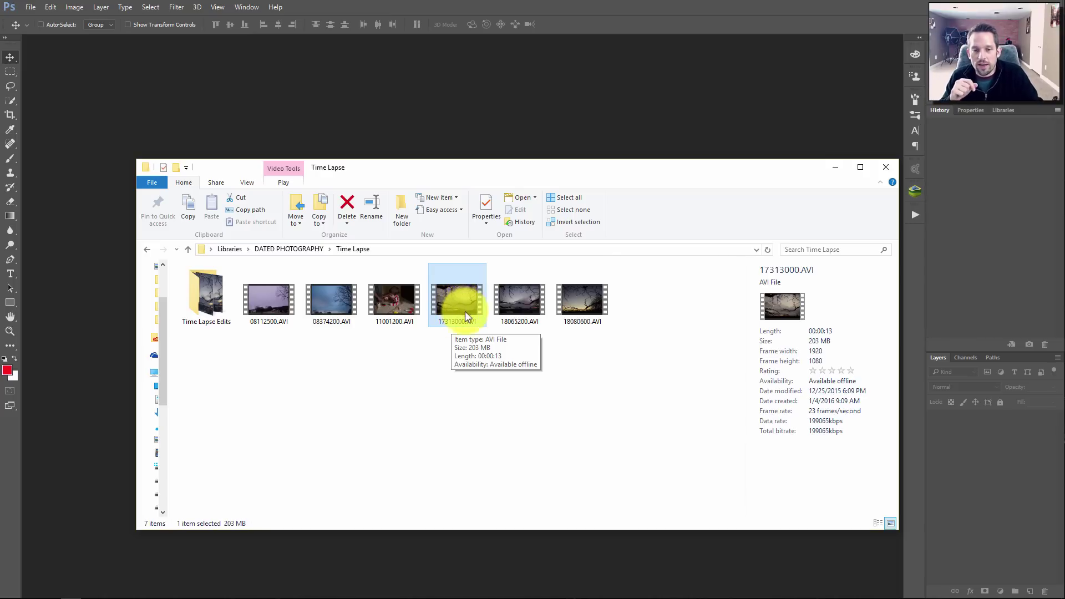
pyautogui.moveTo(464, 312); pyautogui.dragTo(294, 129)
# - Open 17313000.AVI as a video document, with the Timeline zoomed out to the whole 13-second clip
pyautogui.moveTo(379, 37); pyautogui.dragTo(451, 58)
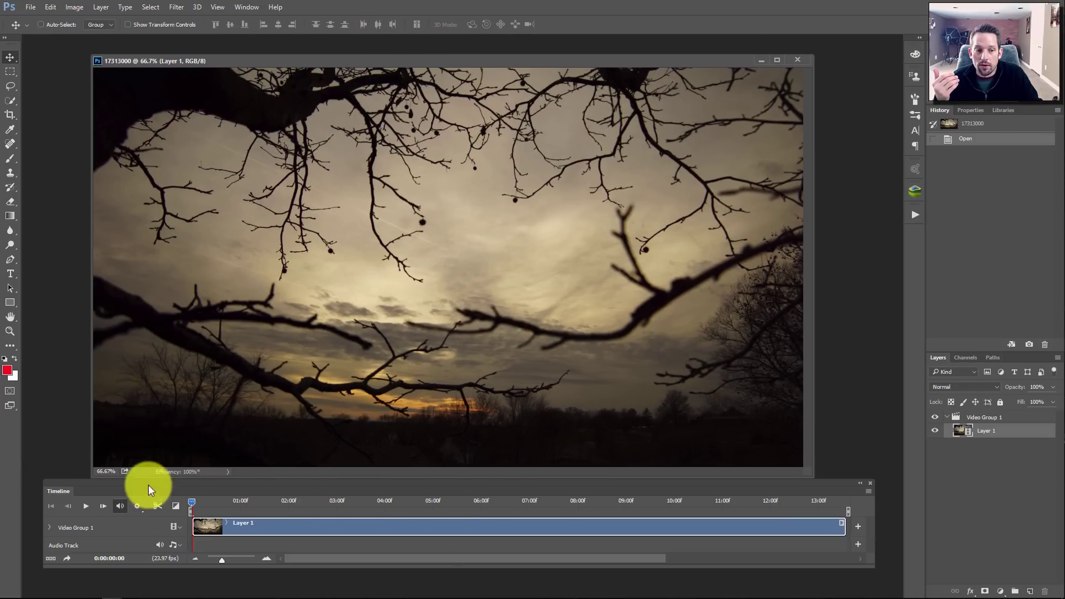
pyautogui.click(868, 481)
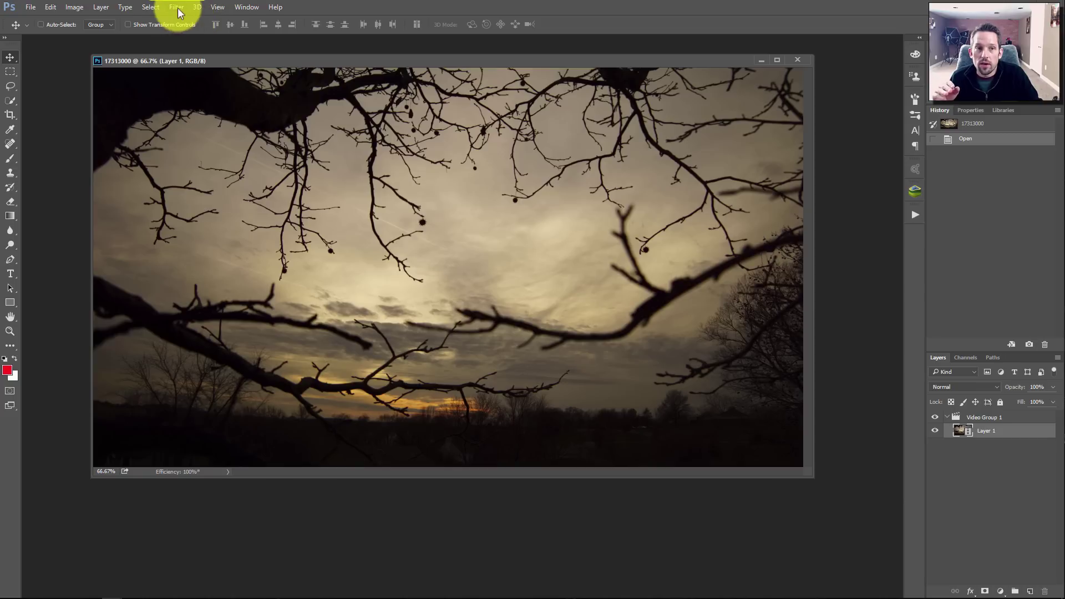
pyautogui.click(244, 8)
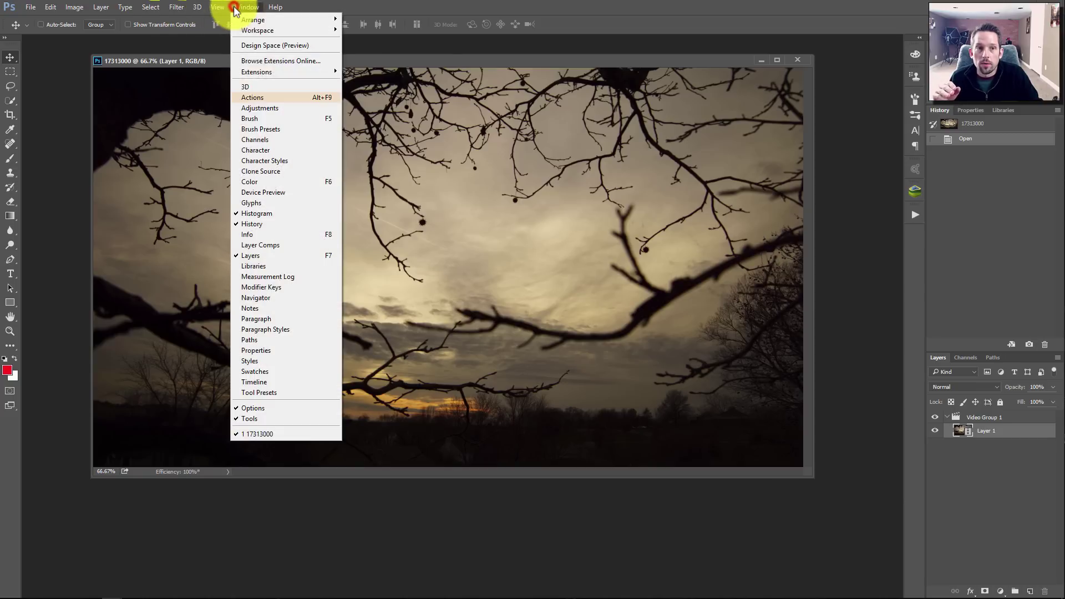
pyautogui.click(264, 382)
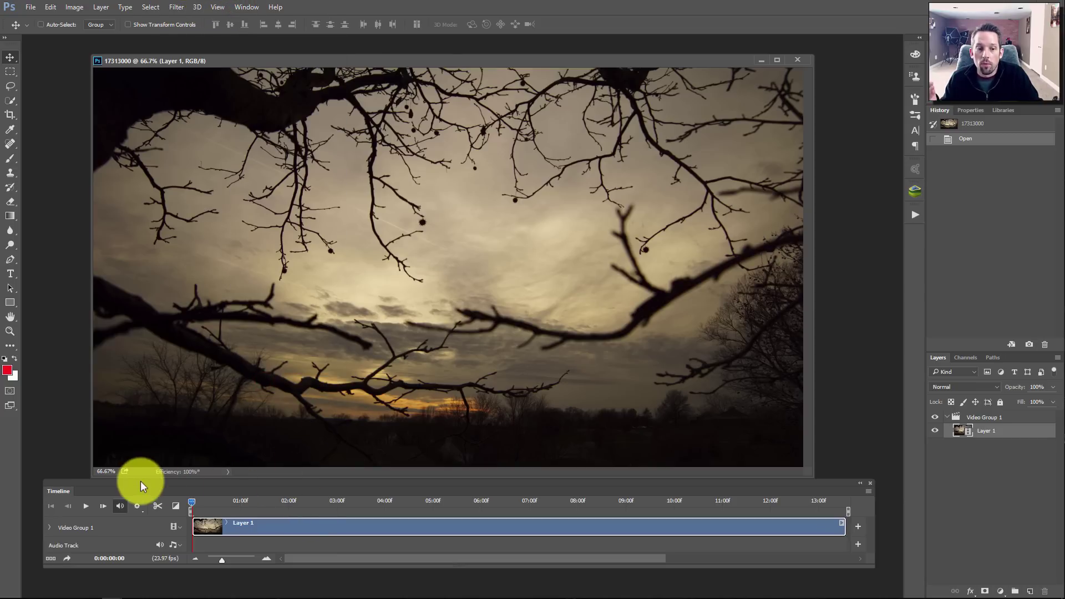
pyautogui.moveTo(141, 481); pyautogui.dragTo(127, 502)
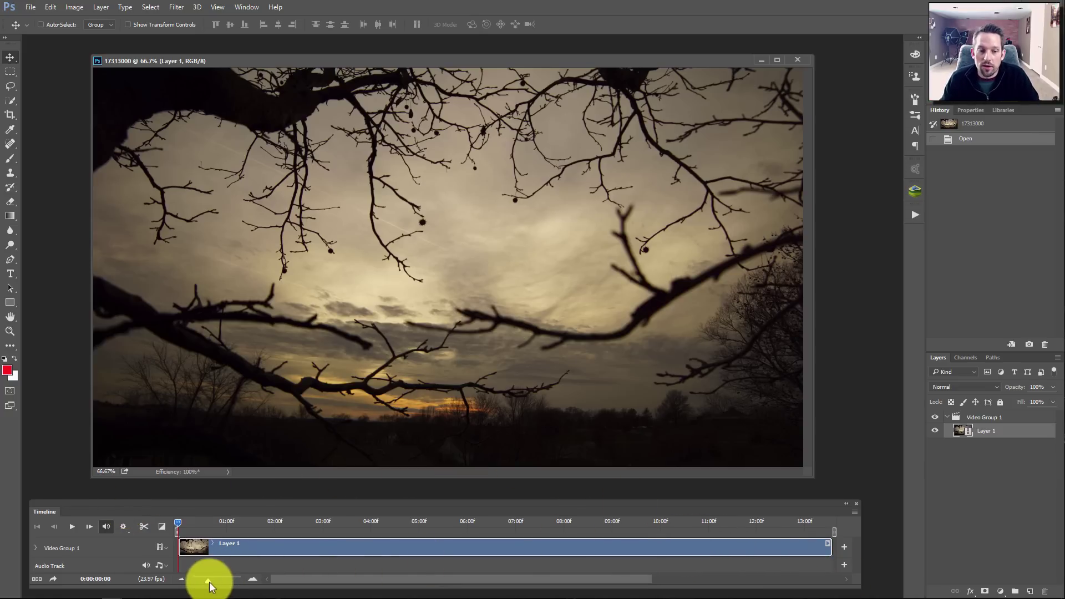
pyautogui.moveTo(208, 581); pyautogui.dragTo(207, 581)
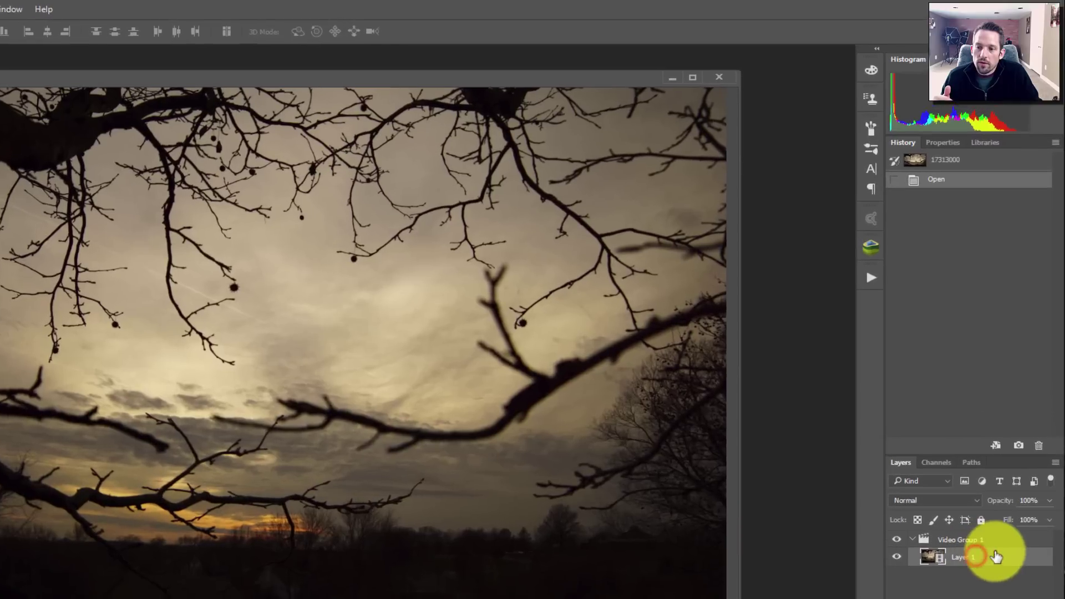
# - Turn Layer 1 in the Layers panel into a Smart Object
pyautogui.rightClick(1009, 431)
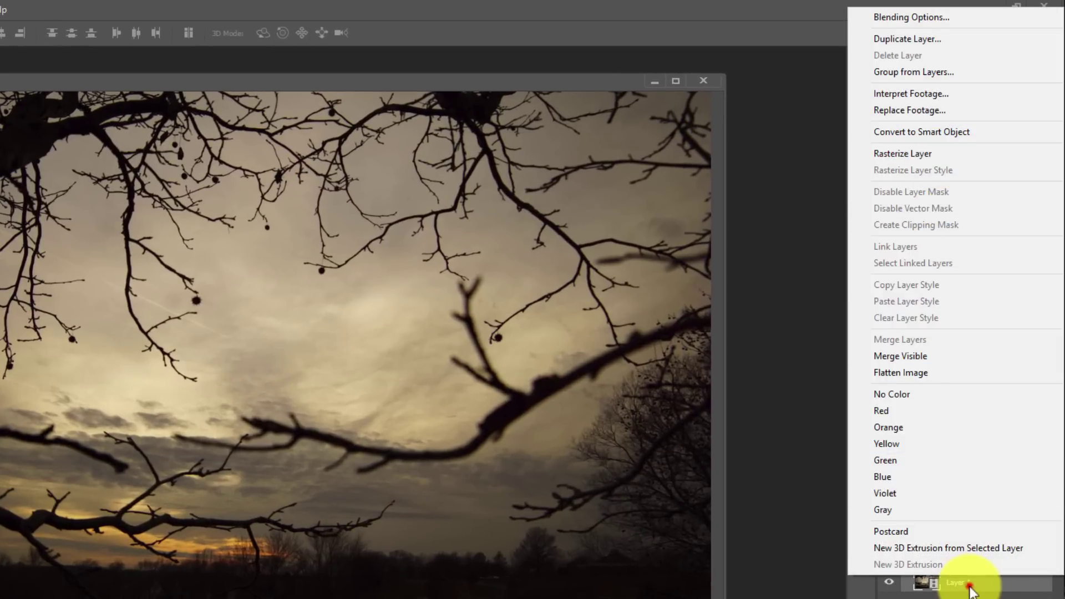
pyautogui.click(969, 583)
pyautogui.rightClick(982, 586)
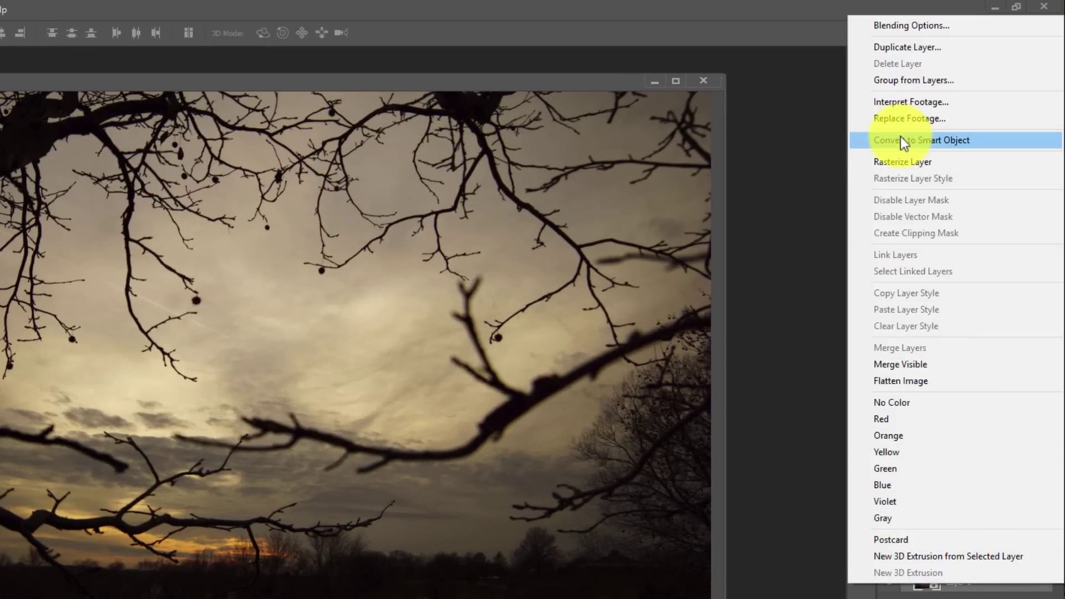
pyautogui.click(900, 137)
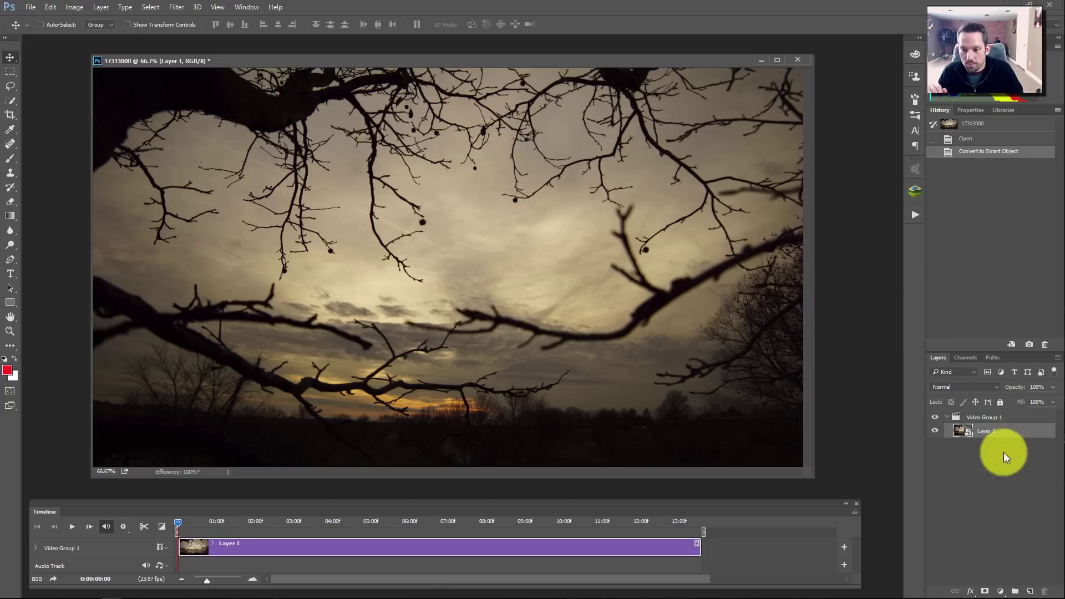
pyautogui.hotkey('ctrl', 'shift', 'a')
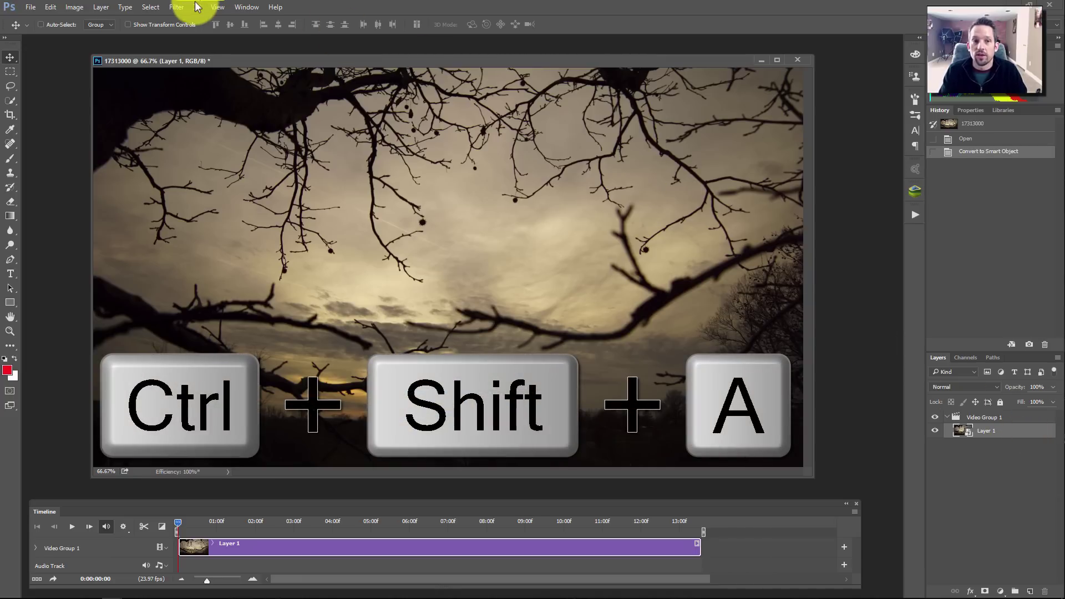
# - In Camera Raw, set exposure +0.55, adjust temperature, then contrast +13, shadows +82, clarity +29
pyautogui.click(176, 7)
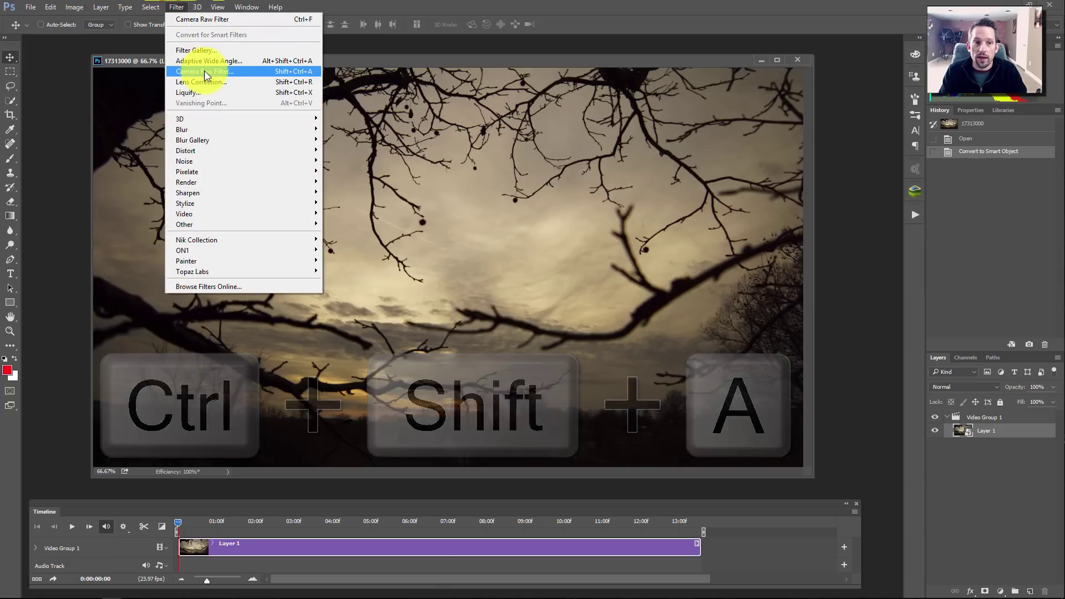
pyautogui.click(206, 72)
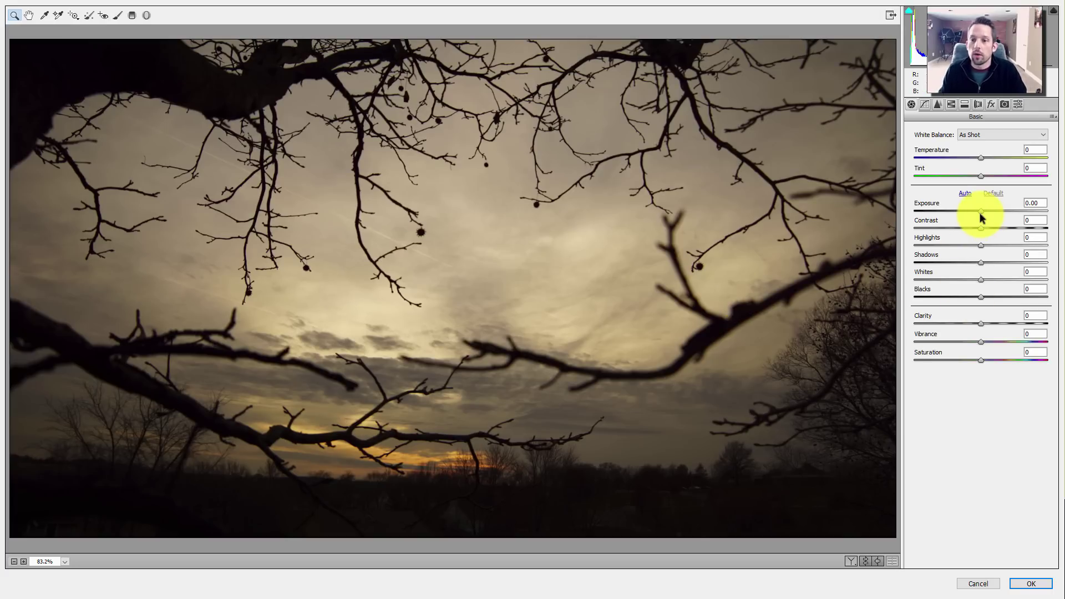
pyautogui.moveTo(980, 210); pyautogui.dragTo(987, 210)
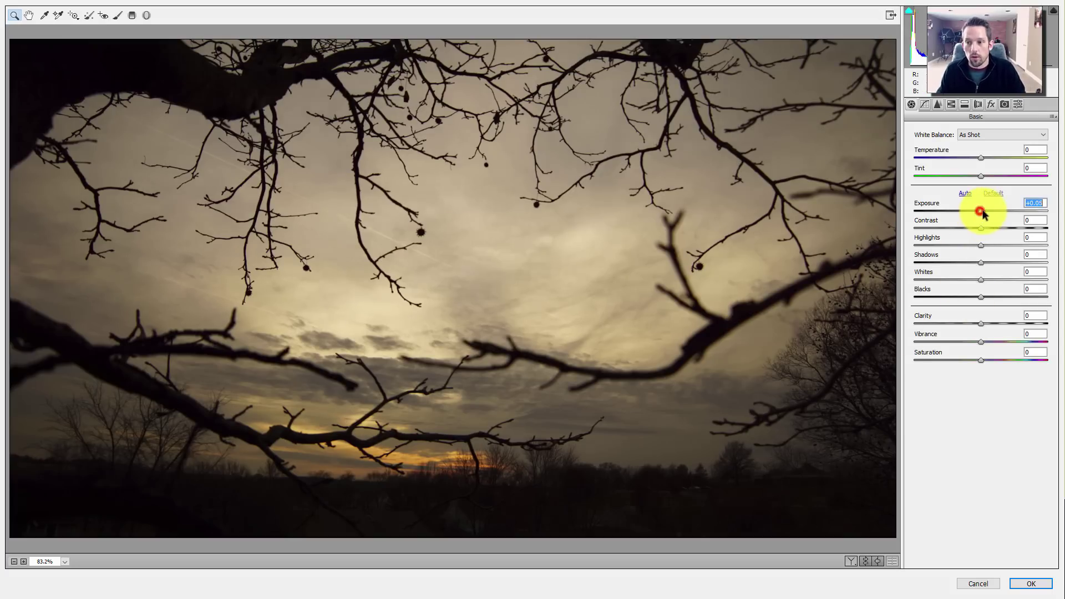
pyautogui.moveTo(979, 157); pyautogui.dragTo(991, 176)
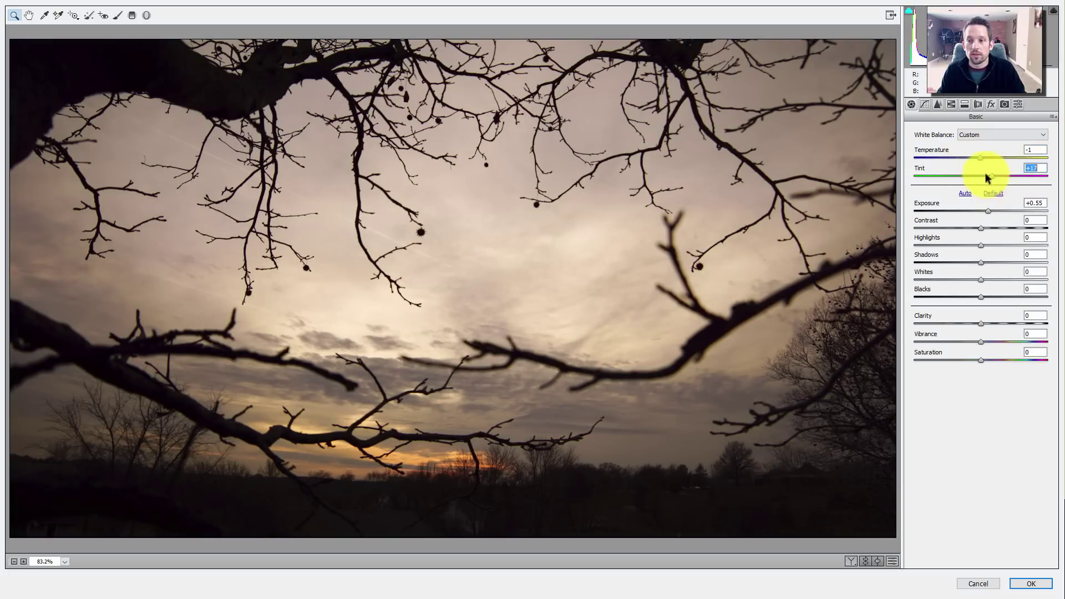
pyautogui.moveTo(983, 229); pyautogui.dragTo(1060, 256)
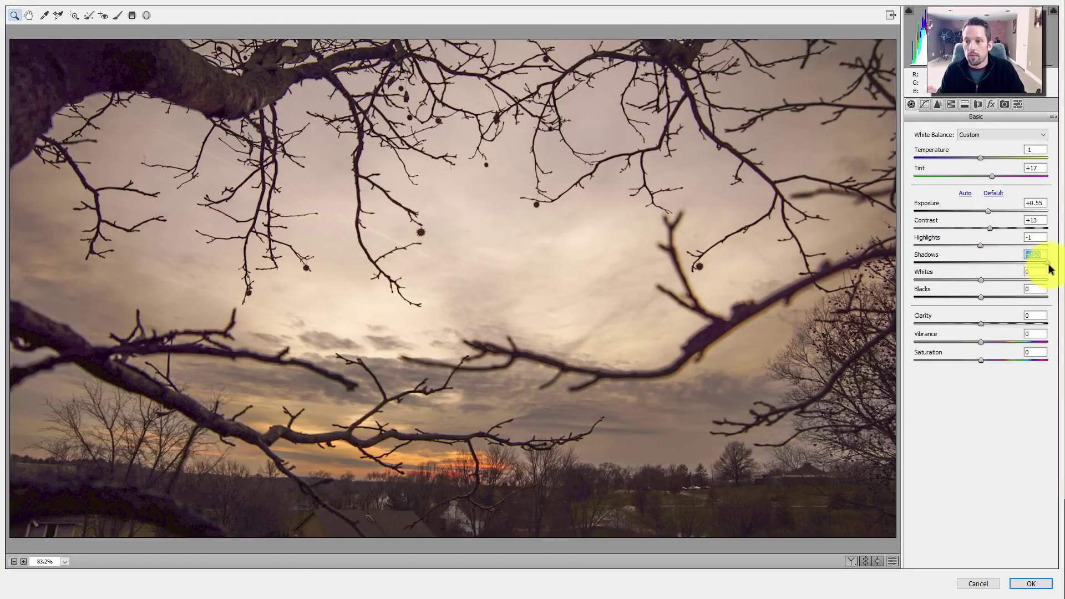
pyautogui.moveTo(1046, 263); pyautogui.dragTo(955, 250)
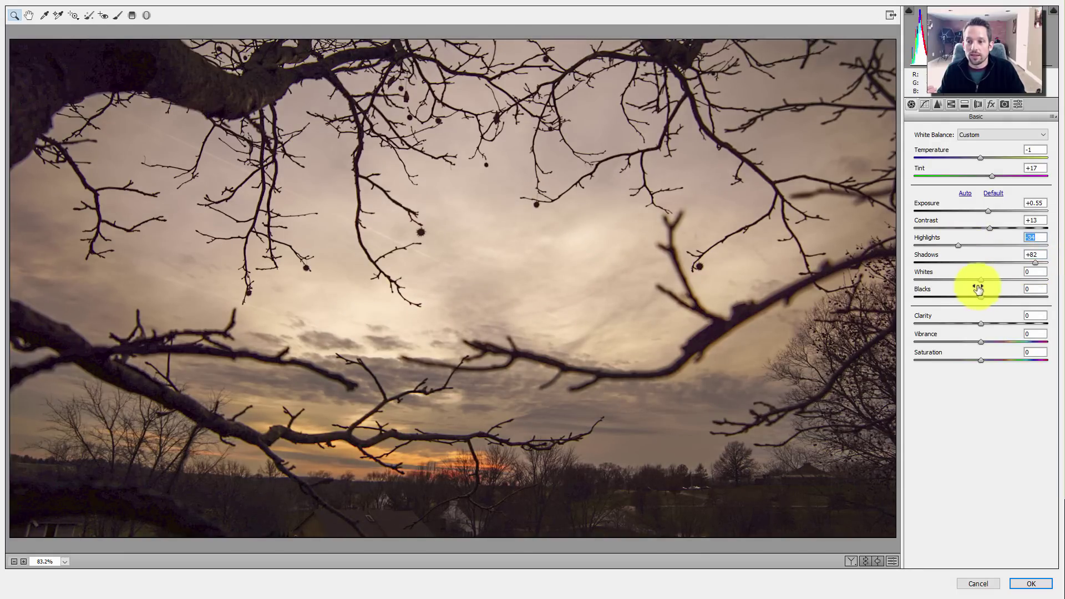
pyautogui.moveTo(981, 324); pyautogui.dragTo(1001, 323)
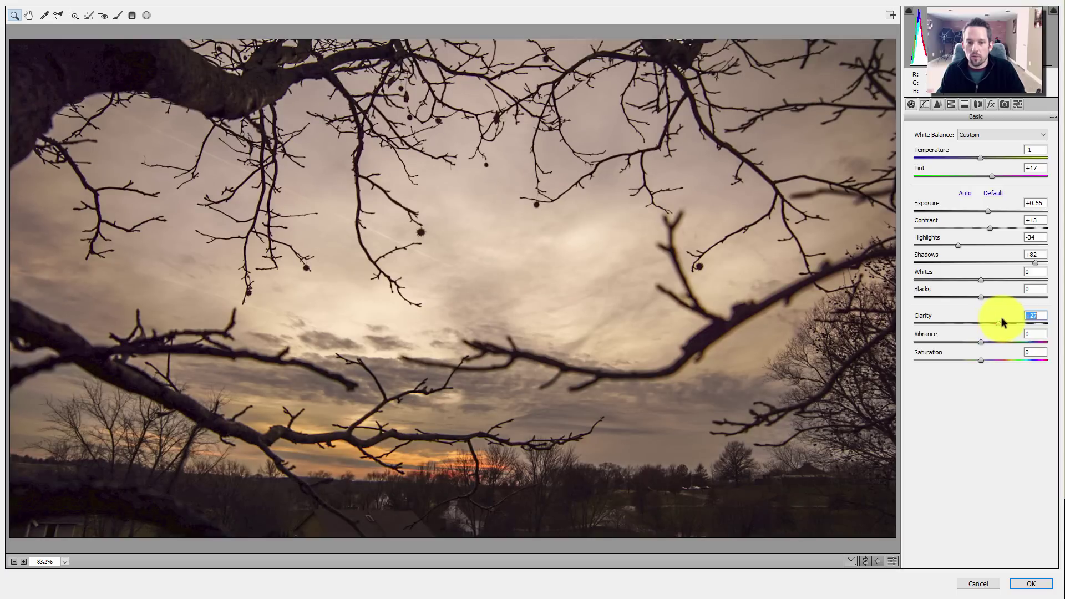
# - Compare the grade before/after and zoom the preview to 600% on the treeline
pyautogui.click(892, 558)
pyautogui.click(892, 558)
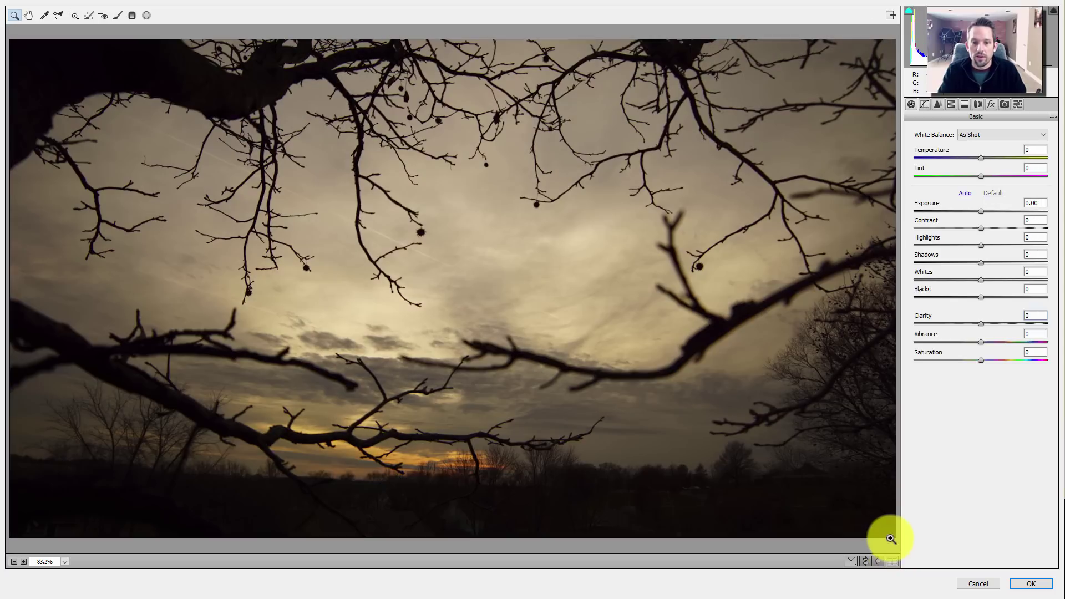
pyautogui.press('p')
pyautogui.press('p')
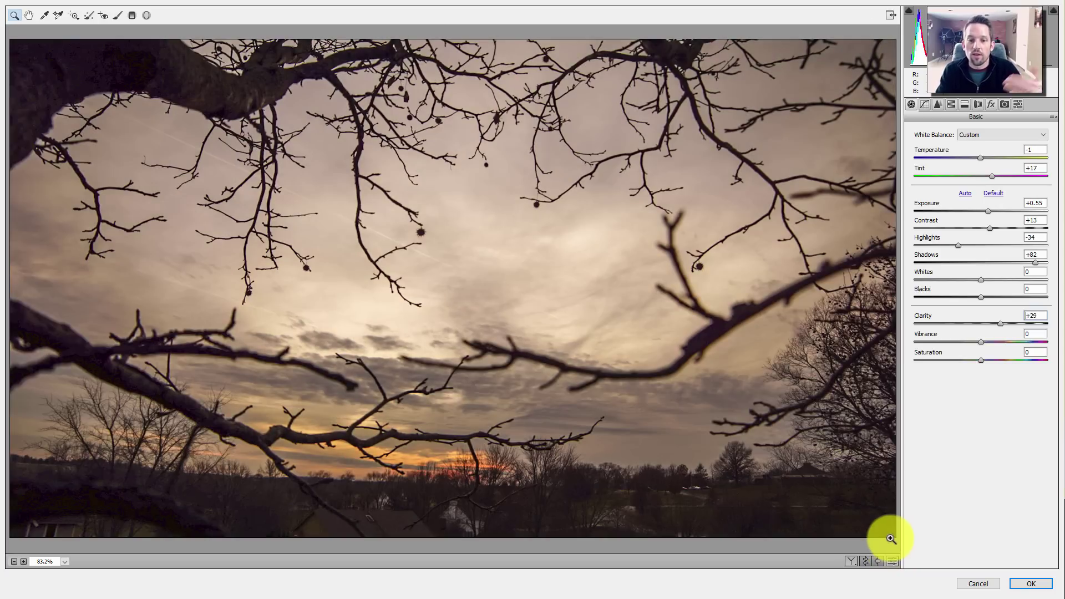
pyautogui.moveTo(610, 499); pyautogui.dragTo(710, 508)
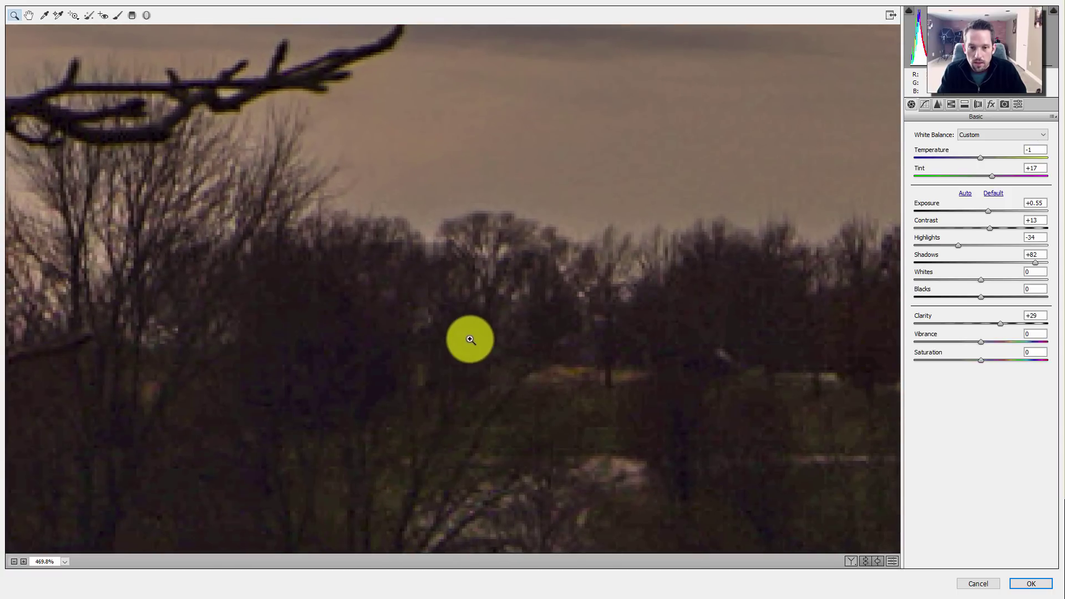
pyautogui.click(485, 331)
pyautogui.click(535, 357)
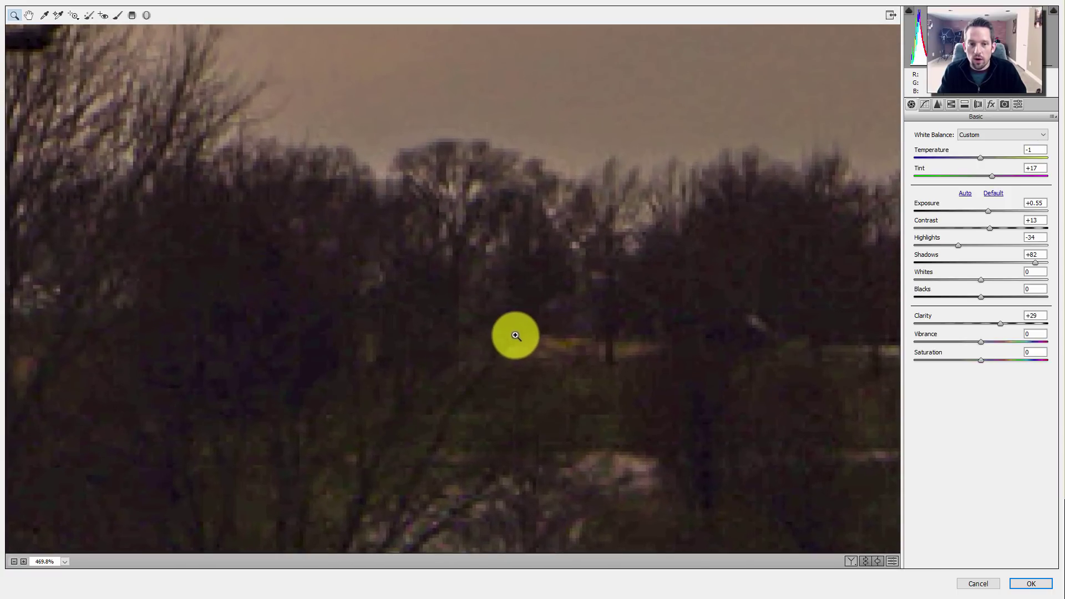
pyautogui.moveTo(604, 184); pyautogui.dragTo(478, 311)
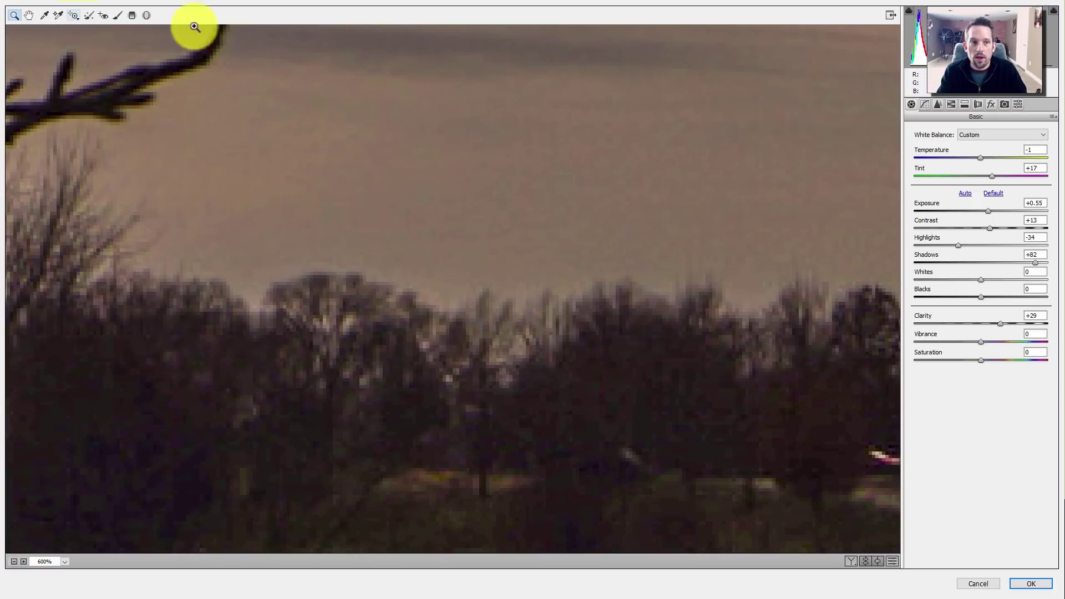
# - Set Detail luminance noise reduction 15, sharpening amount 8 and colour noise reduction 36
pyautogui.click(938, 105)
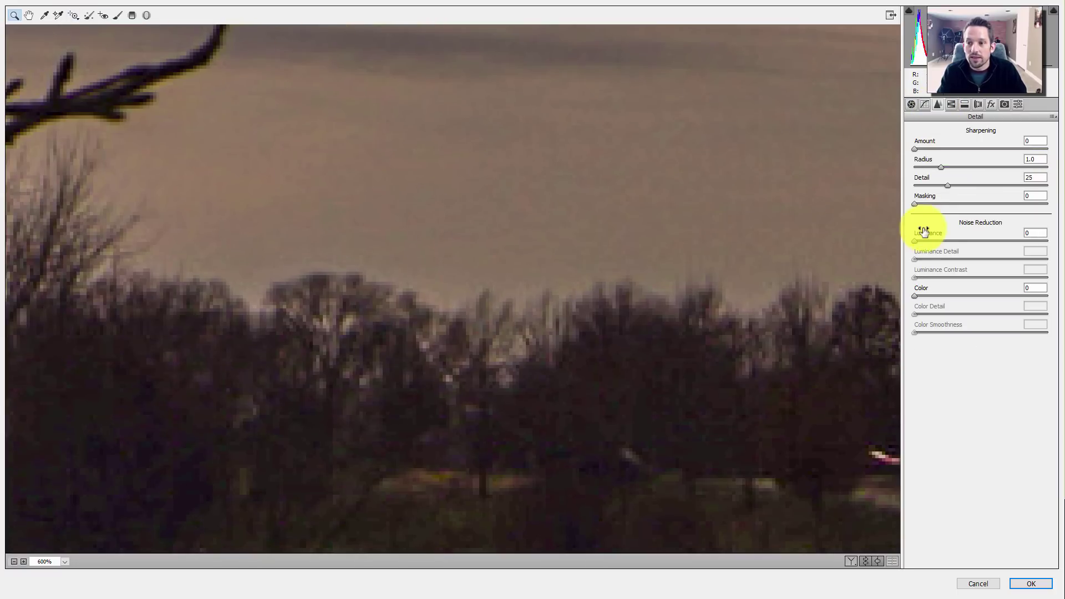
pyautogui.click(935, 241)
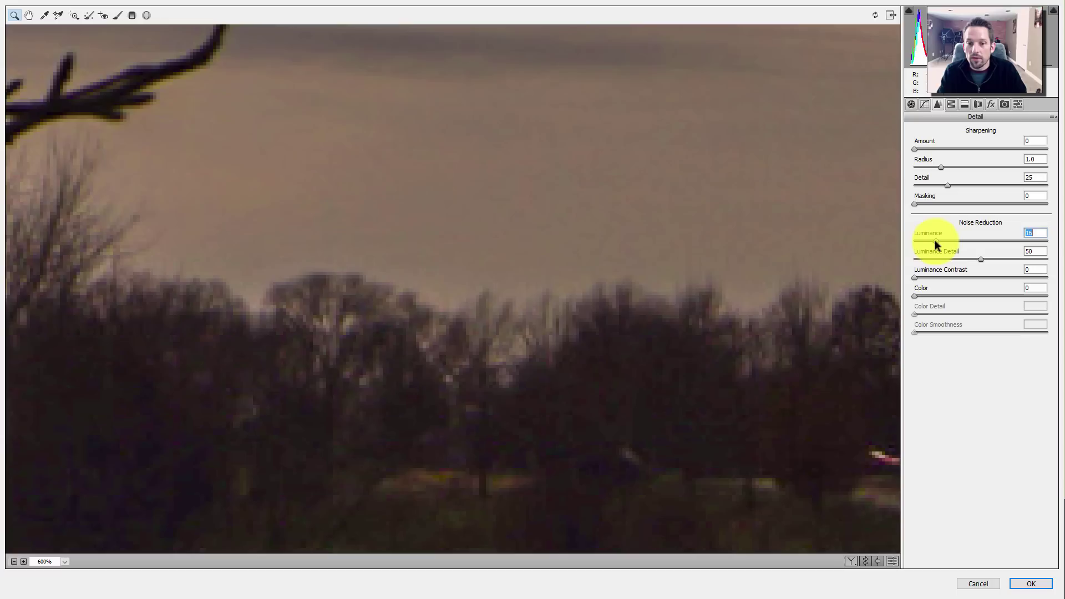
pyautogui.moveTo(936, 241); pyautogui.dragTo(934, 239)
pyautogui.click(922, 149)
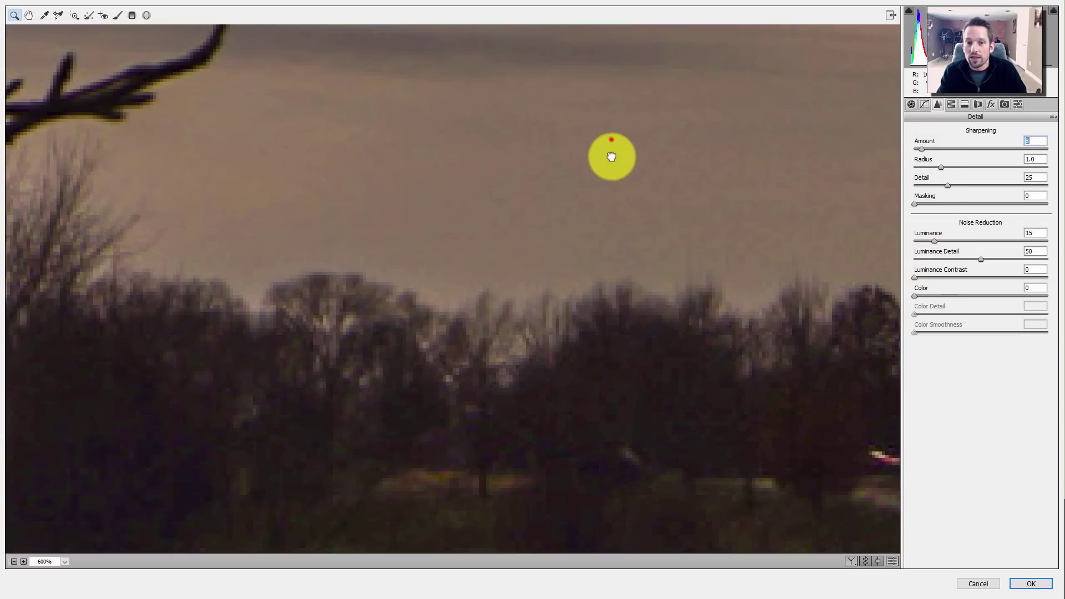
pyautogui.moveTo(612, 139); pyautogui.dragTo(573, 259)
pyautogui.moveTo(918, 295); pyautogui.dragTo(953, 297)
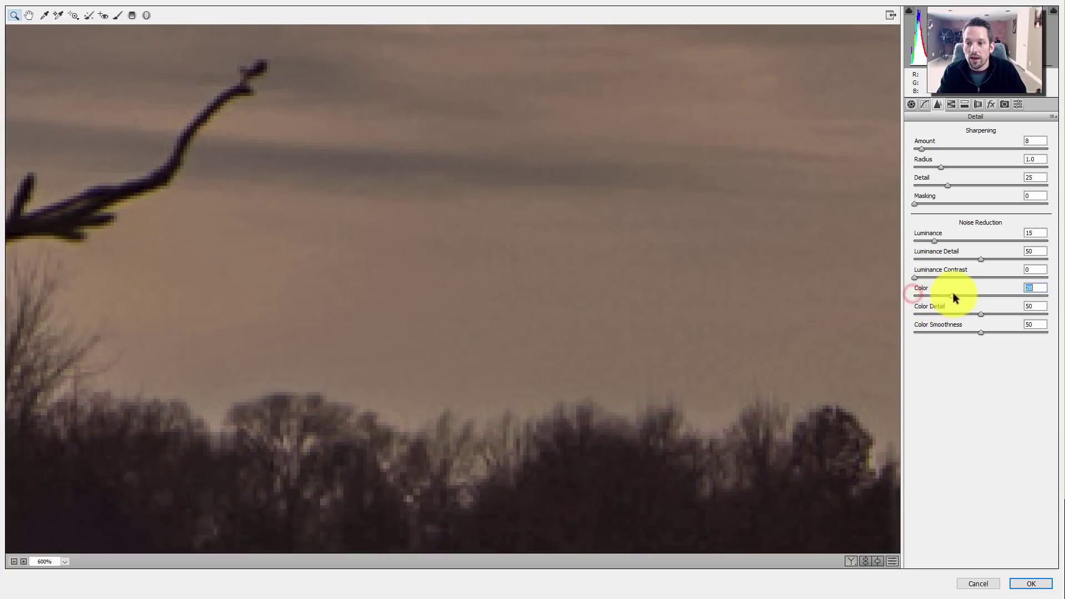
pyautogui.rightClick(559, 247)
pyautogui.click(560, 269)
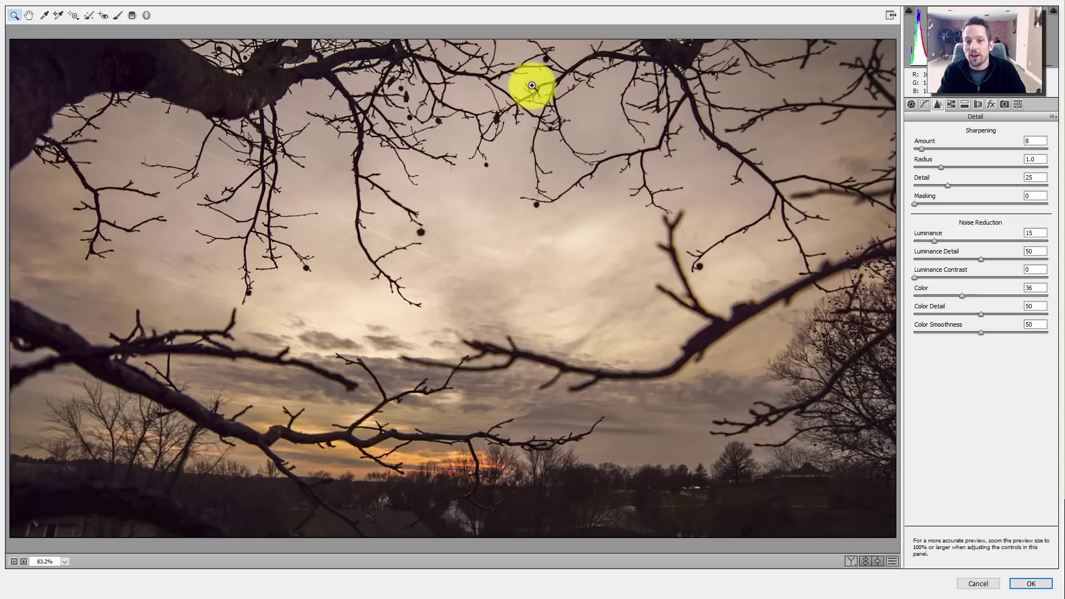
pyautogui.moveTo(352, 88); pyautogui.dragTo(371, 145)
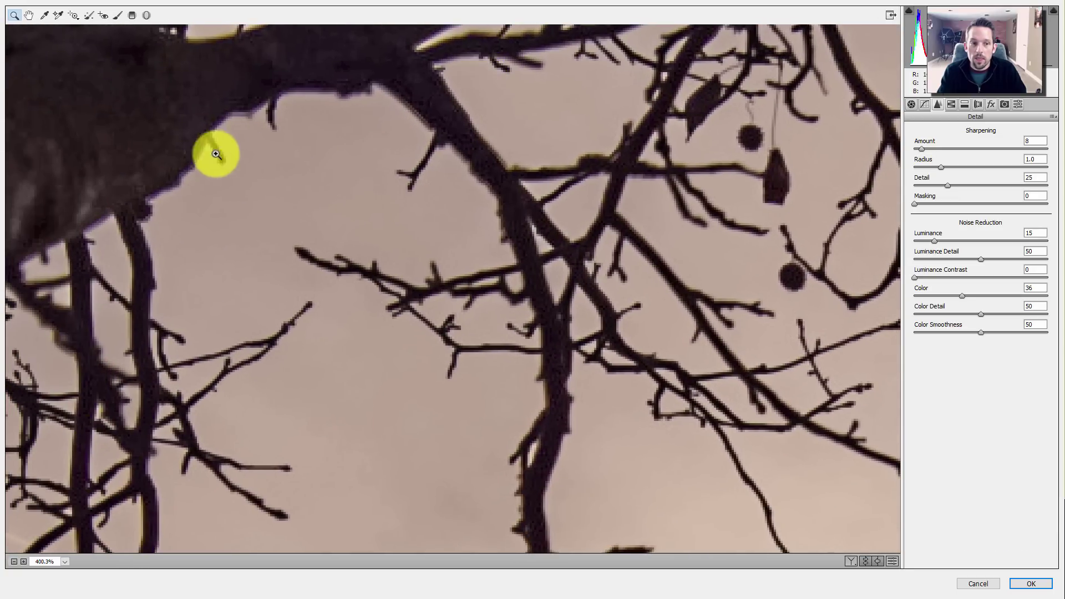
# - Enable Remove Chromatic Aberration with a Purple/Green fringe amount of 1
pyautogui.click(977, 105)
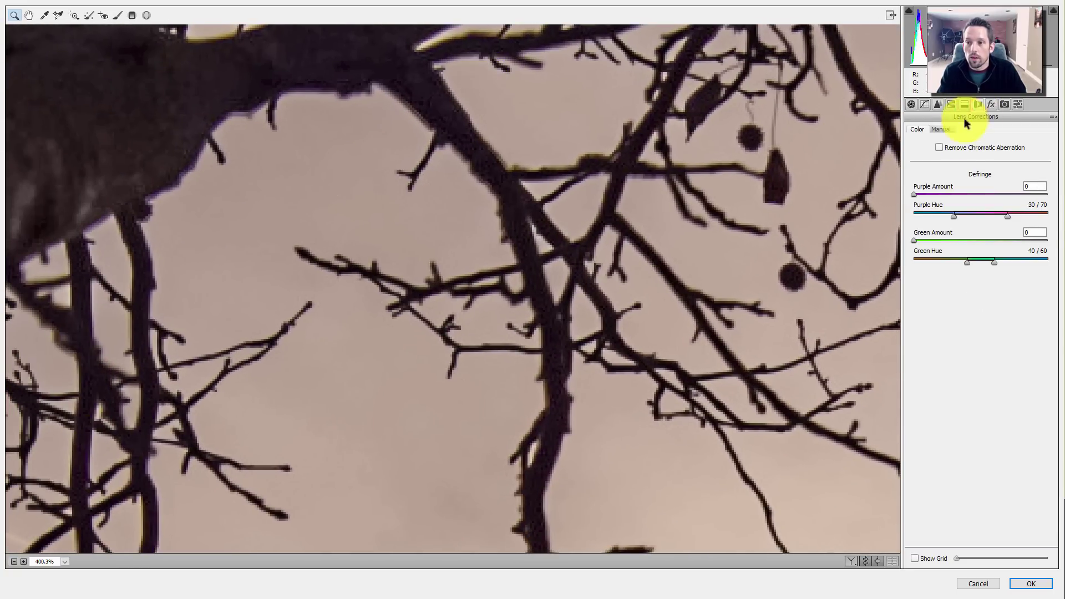
pyautogui.click(948, 148)
pyautogui.moveTo(920, 194); pyautogui.dragTo(923, 200)
pyautogui.click(920, 242)
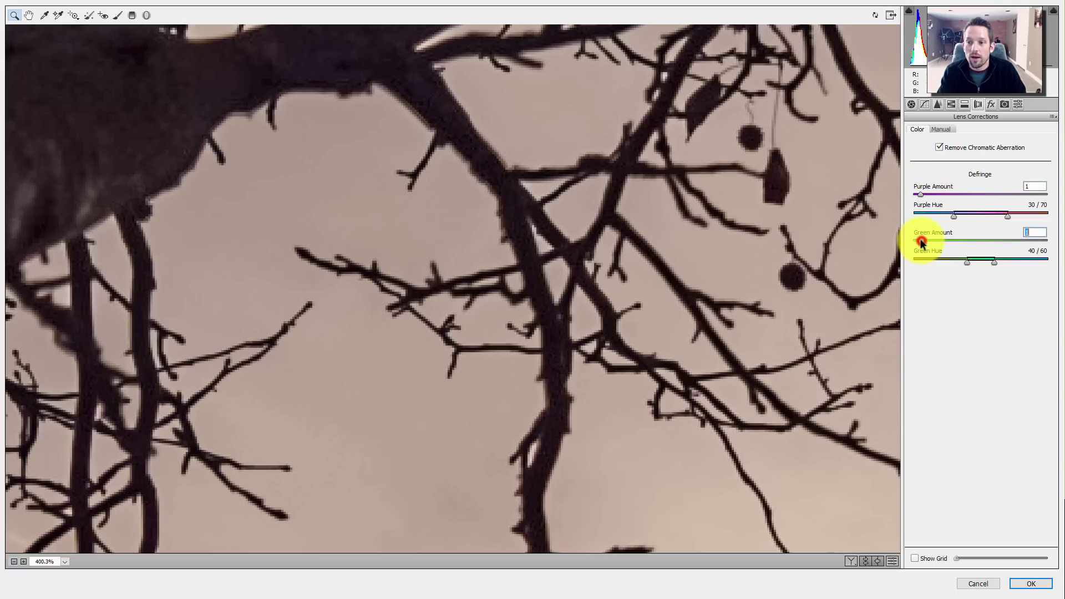
pyautogui.rightClick(335, 176)
pyautogui.click(381, 245)
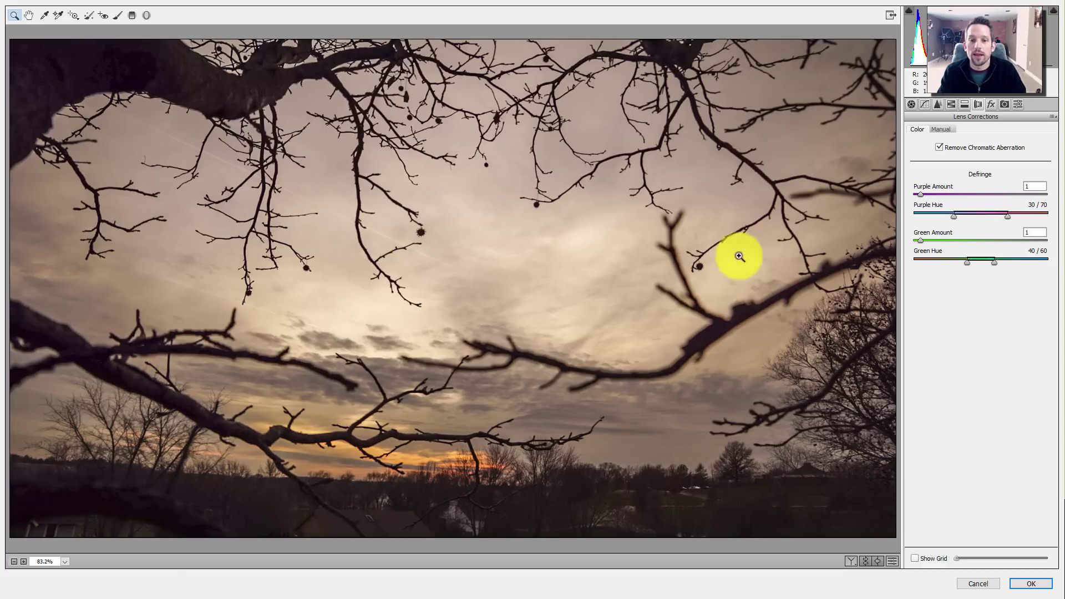
# - Set Reds hue +15 and saturation +18, Oranges hue +25, adjust Oranges luminance, then apply
pyautogui.click(951, 106)
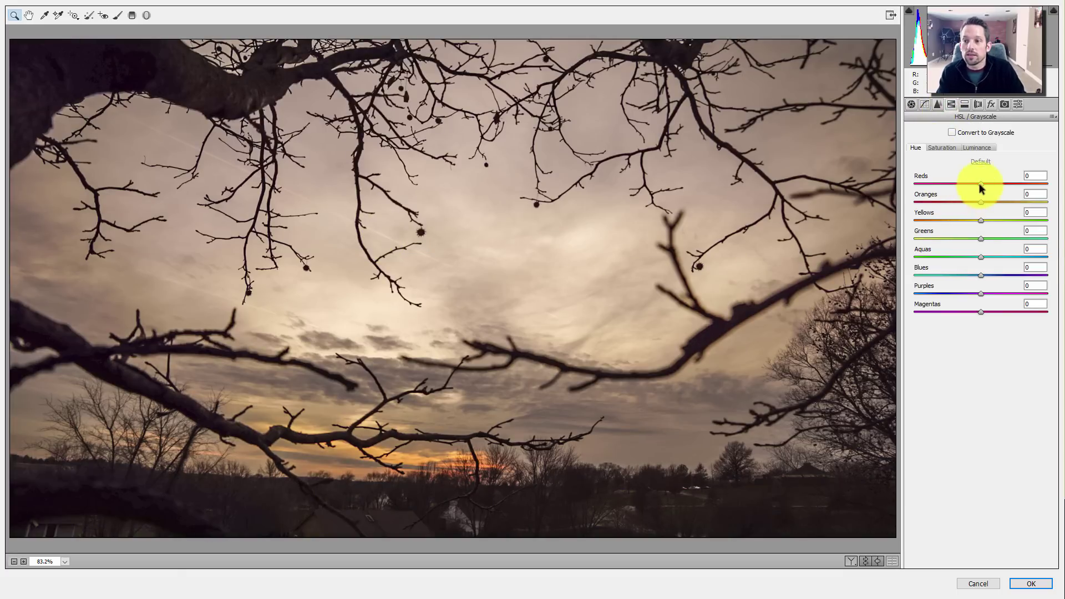
pyautogui.moveTo(980, 183)
pyautogui.mouseDown()
pyautogui.moveTo(999, 183)
pyautogui.moveTo(939, 183)
pyautogui.moveTo(1016, 181)
pyautogui.moveTo(939, 184)
pyautogui.moveTo(1003, 182)
pyautogui.moveTo(969, 182)
pyautogui.moveTo(986, 181)
pyautogui.mouseUp()
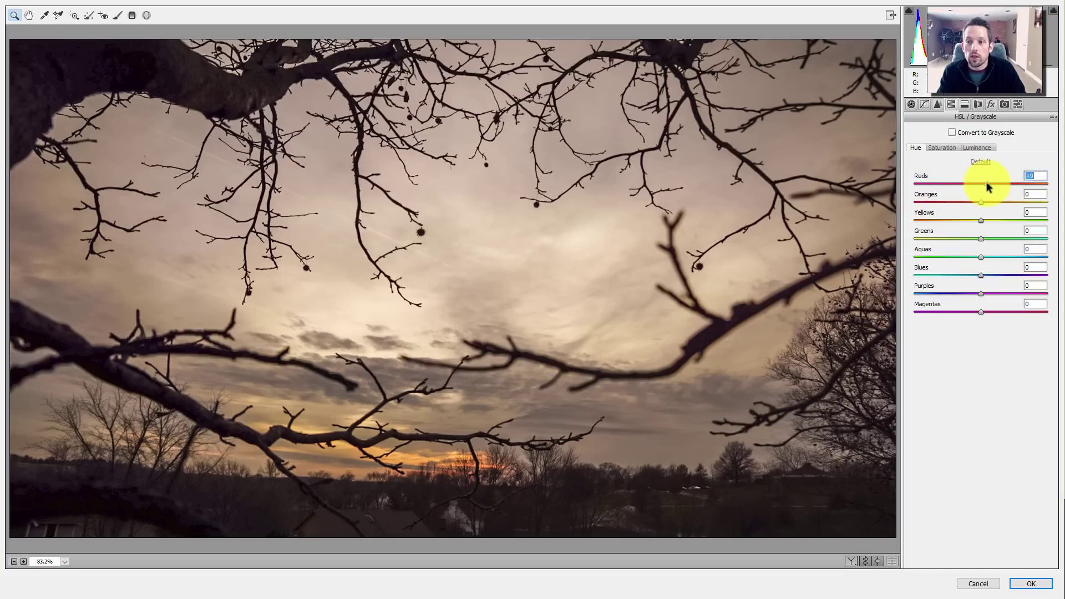
pyautogui.click(943, 147)
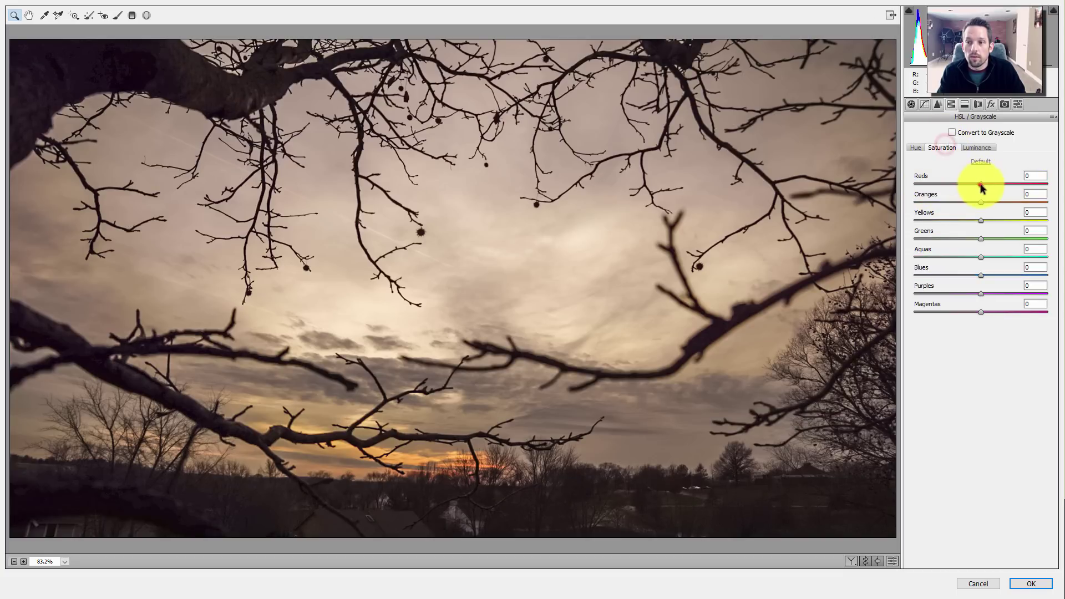
pyautogui.moveTo(981, 184); pyautogui.dragTo(997, 197)
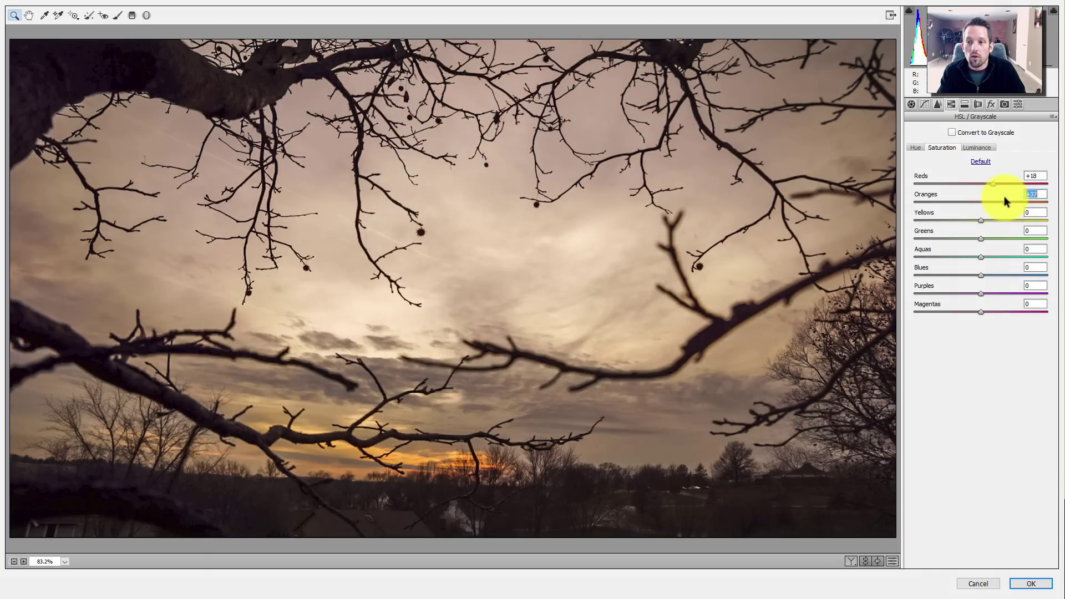
pyautogui.click(915, 147)
pyautogui.moveTo(978, 201); pyautogui.dragTo(964, 200)
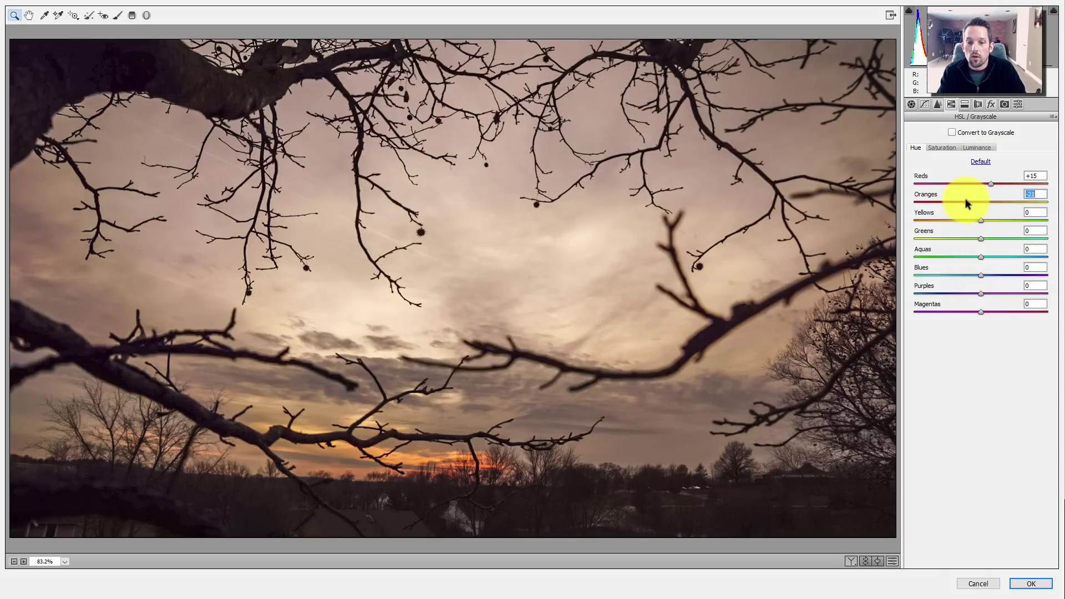
pyautogui.click(976, 147)
pyautogui.moveTo(981, 202)
pyautogui.mouseDown()
pyautogui.moveTo(1004, 203)
pyautogui.moveTo(988, 202)
pyautogui.mouseUp()
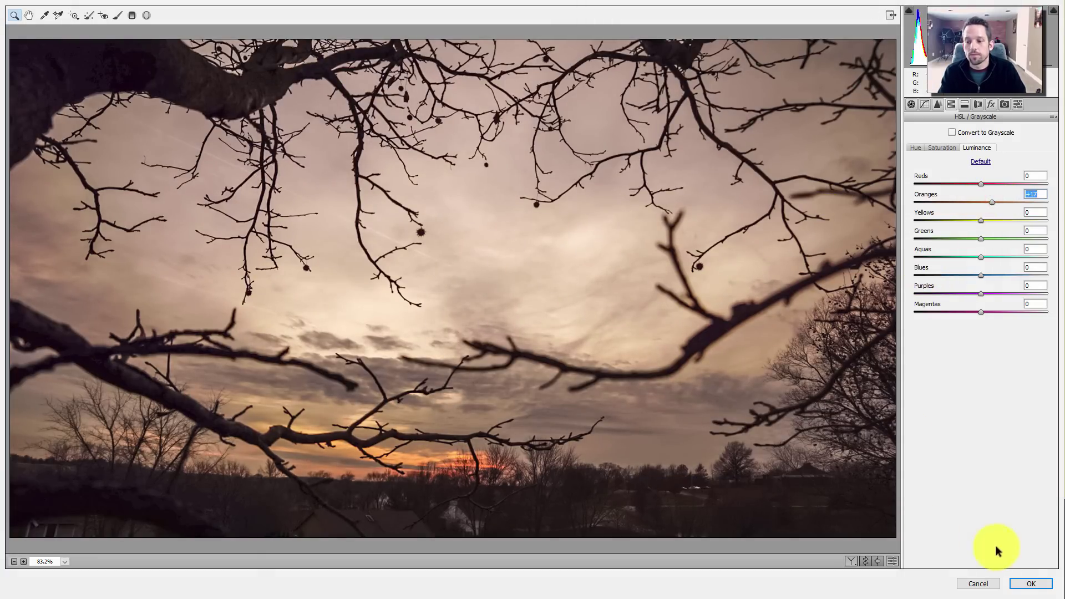
pyautogui.click(1028, 583)
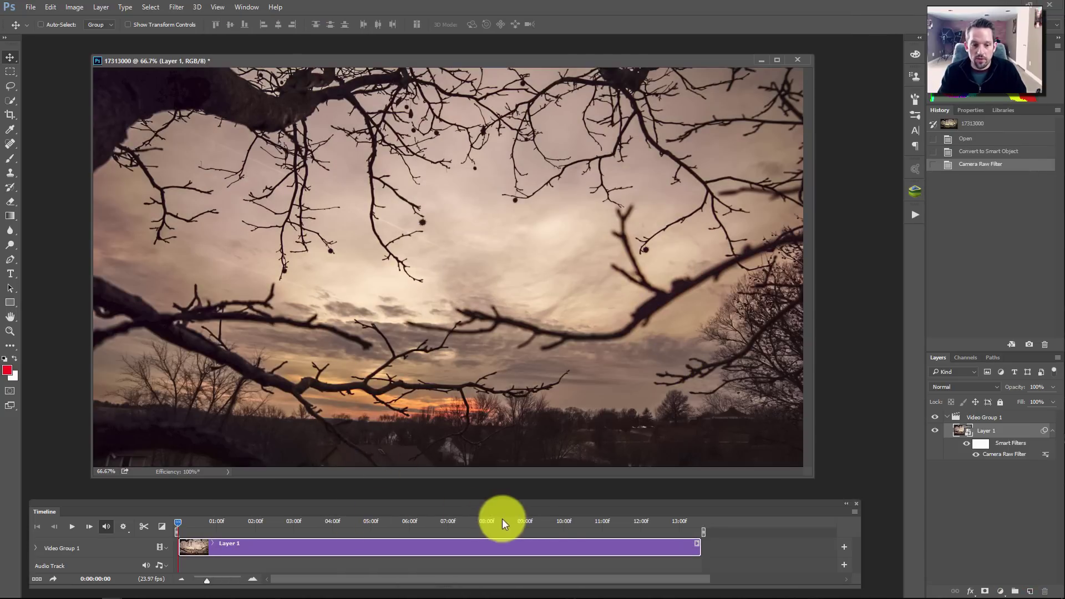
pyautogui.click(564, 522)
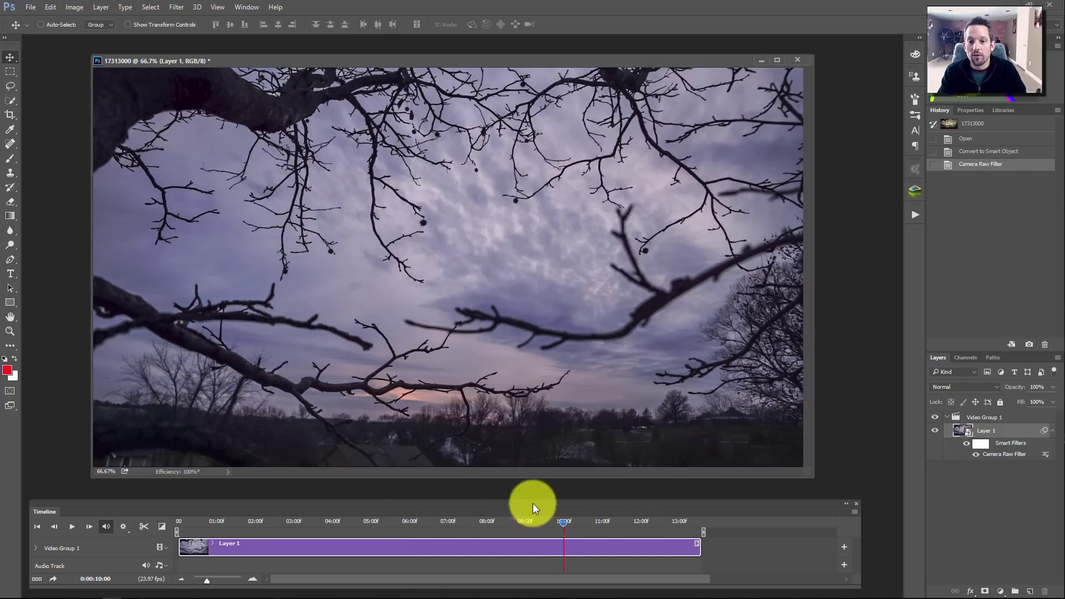
pyautogui.click(628, 520)
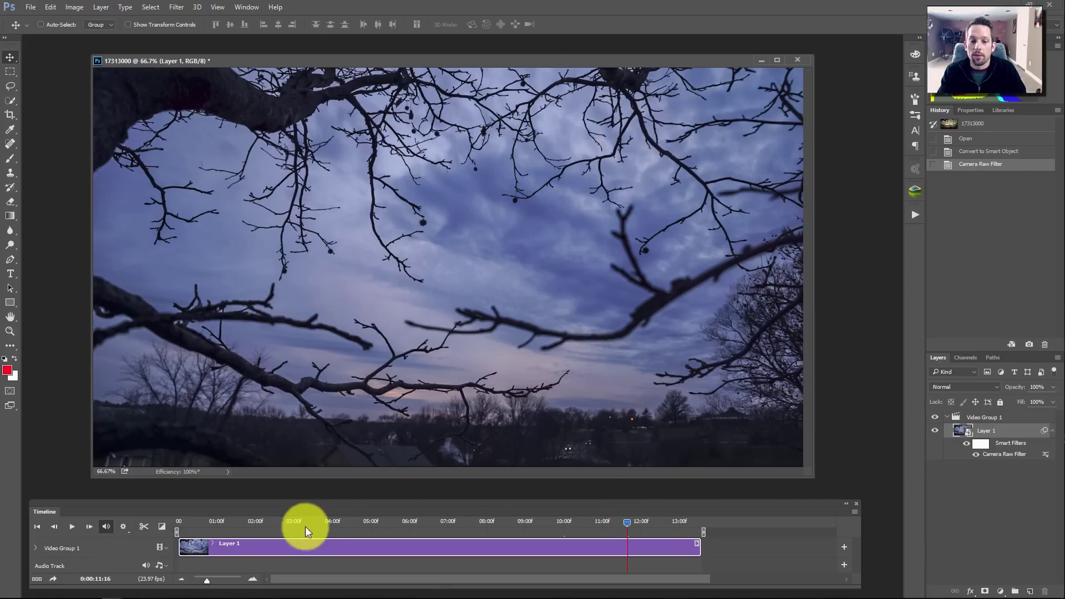
pyautogui.click(301, 521)
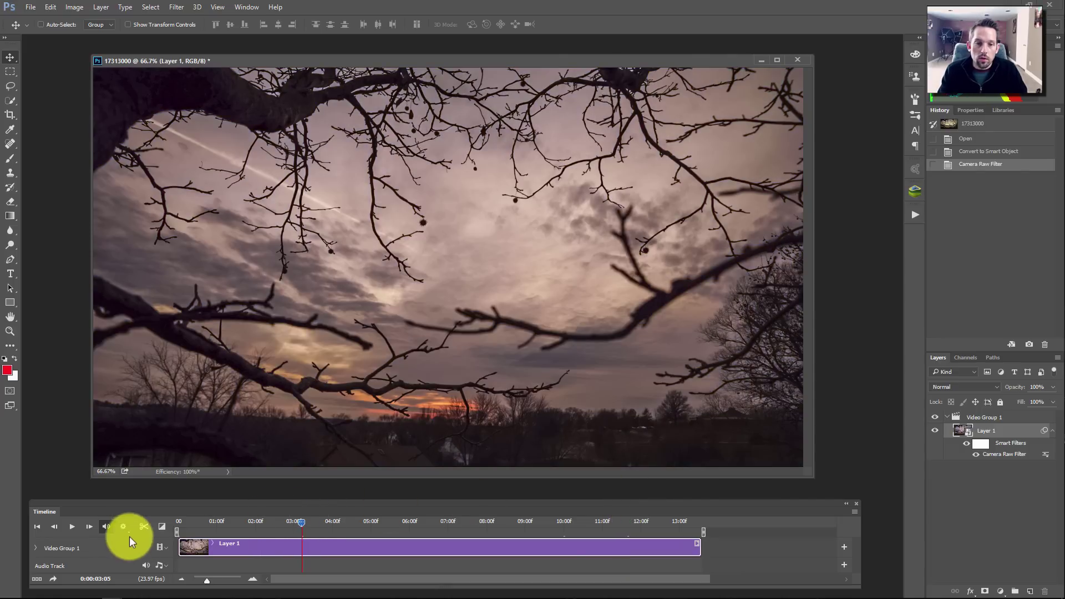
pyautogui.click(74, 526)
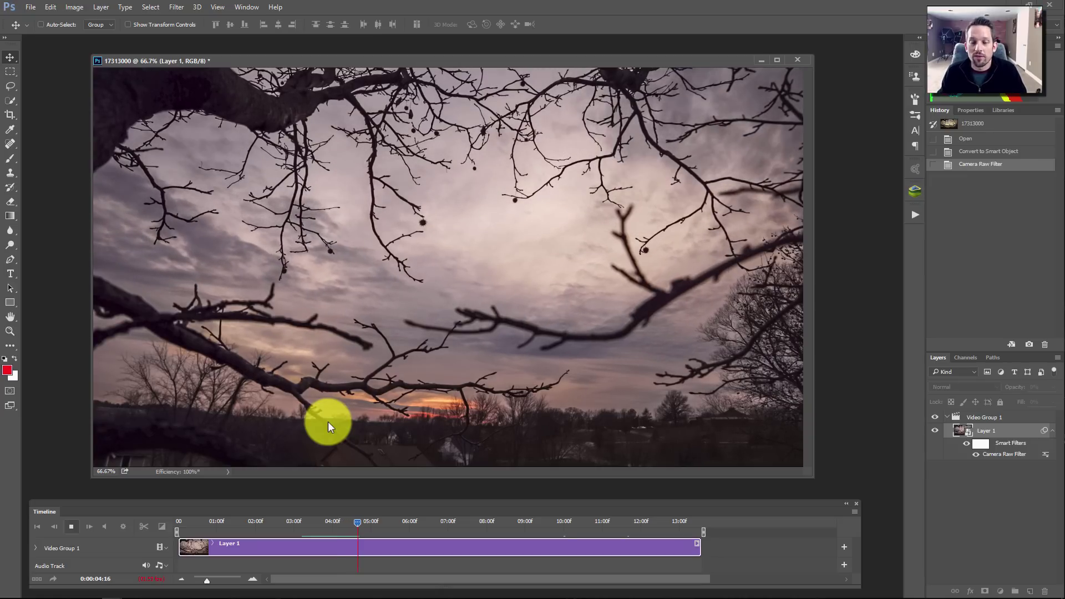
pyautogui.click(316, 521)
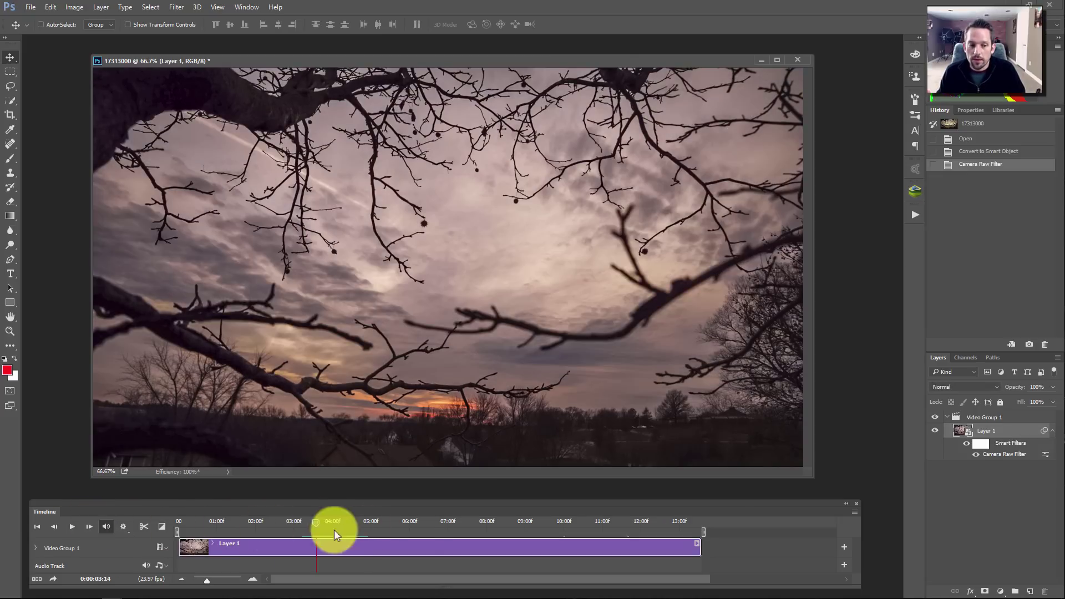
# - Split the time-lapse at 06:05 and select the second clip, Layer 1 copy
pyautogui.click(444, 520)
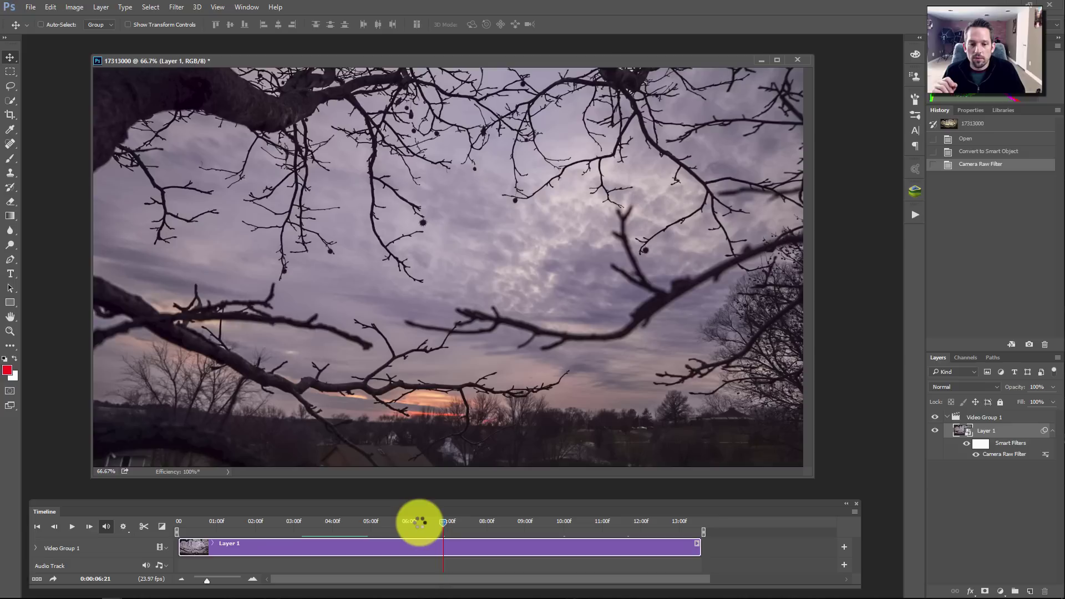
pyautogui.press('Left')
pyautogui.click(417, 520)
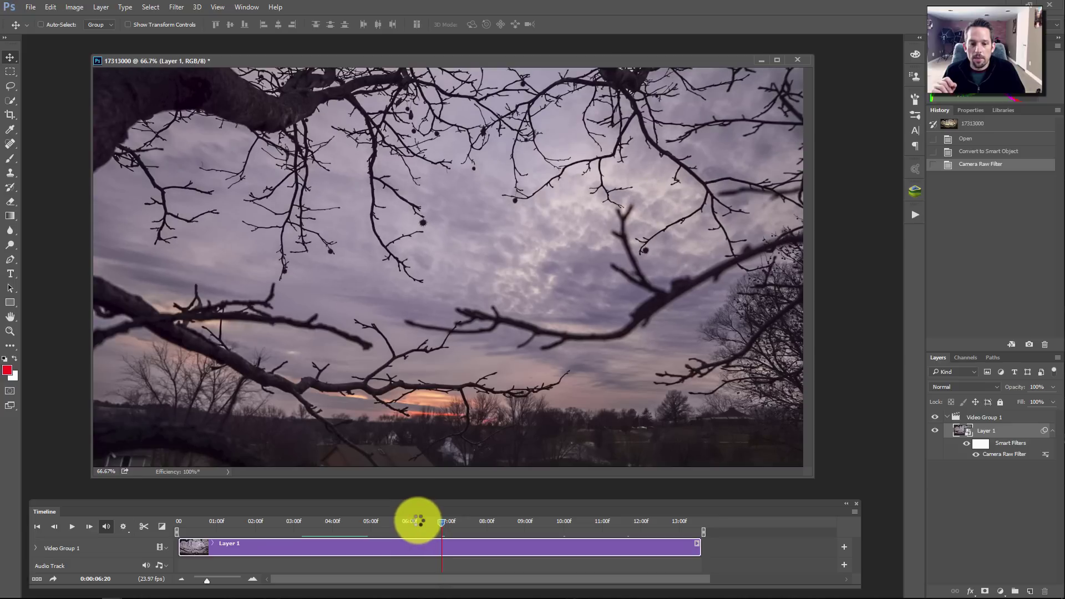
pyautogui.click(142, 526)
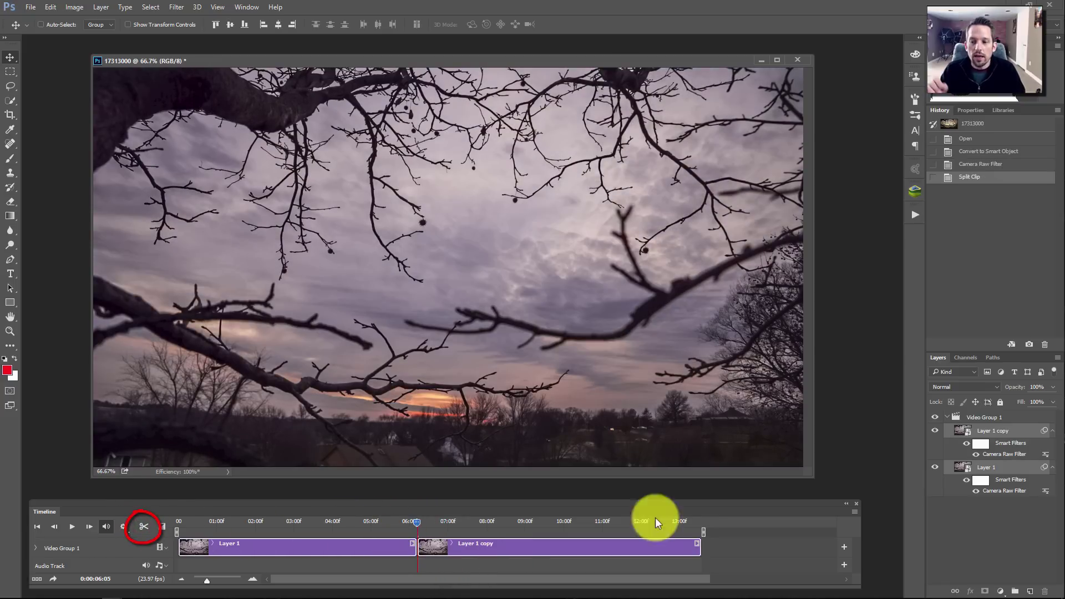
pyautogui.click(960, 431)
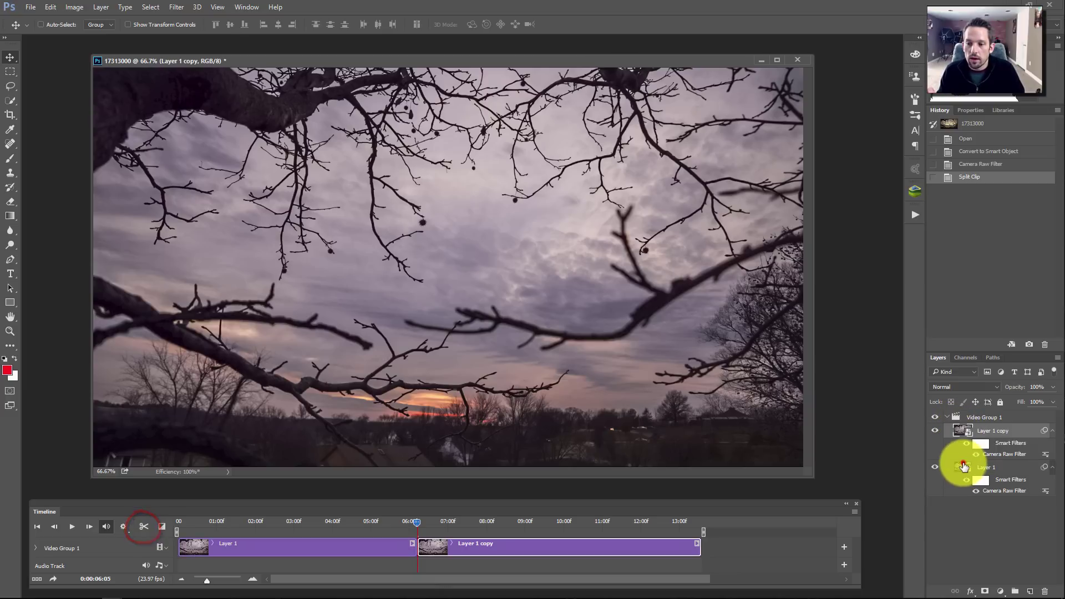
pyautogui.click(963, 467)
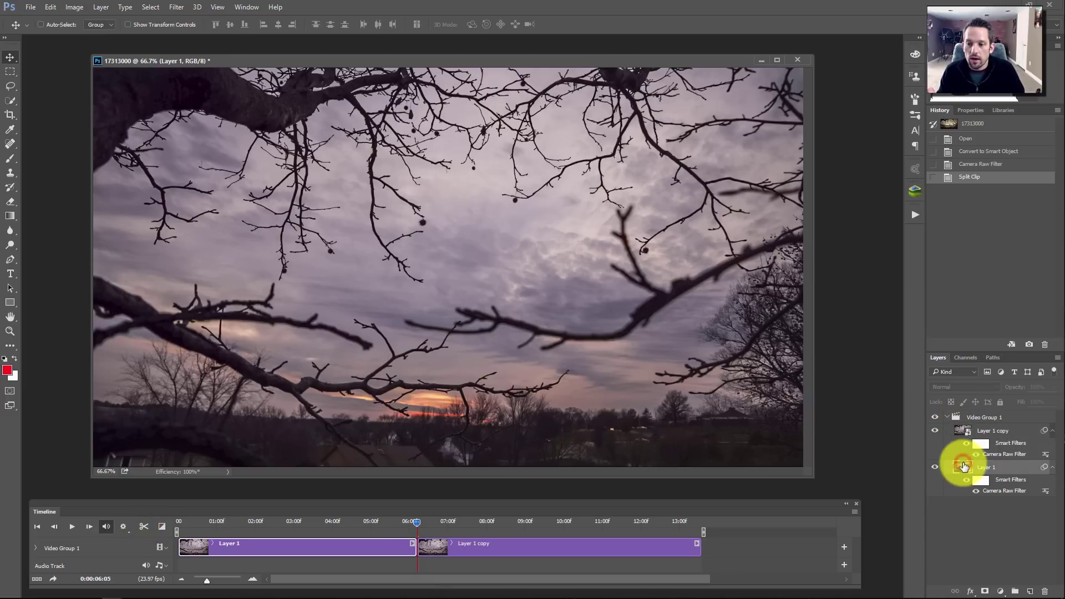
pyautogui.click(478, 542)
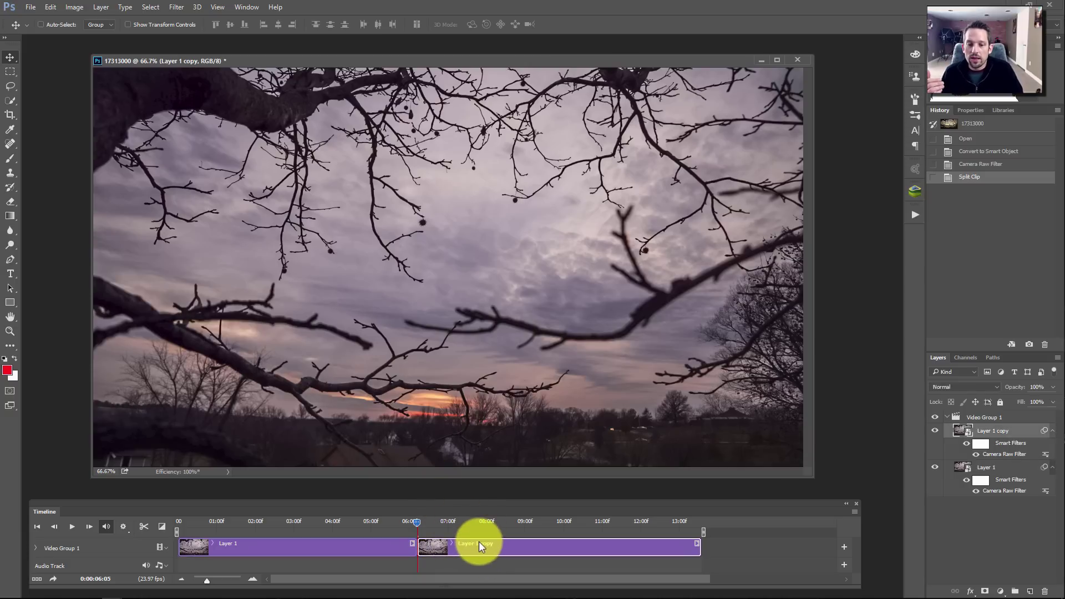
# - Regrade Layer 1 copy: tint +47, vibrance +4, saturation +10, clarity +51, whites +29
pyautogui.doubleClick(1002, 455)
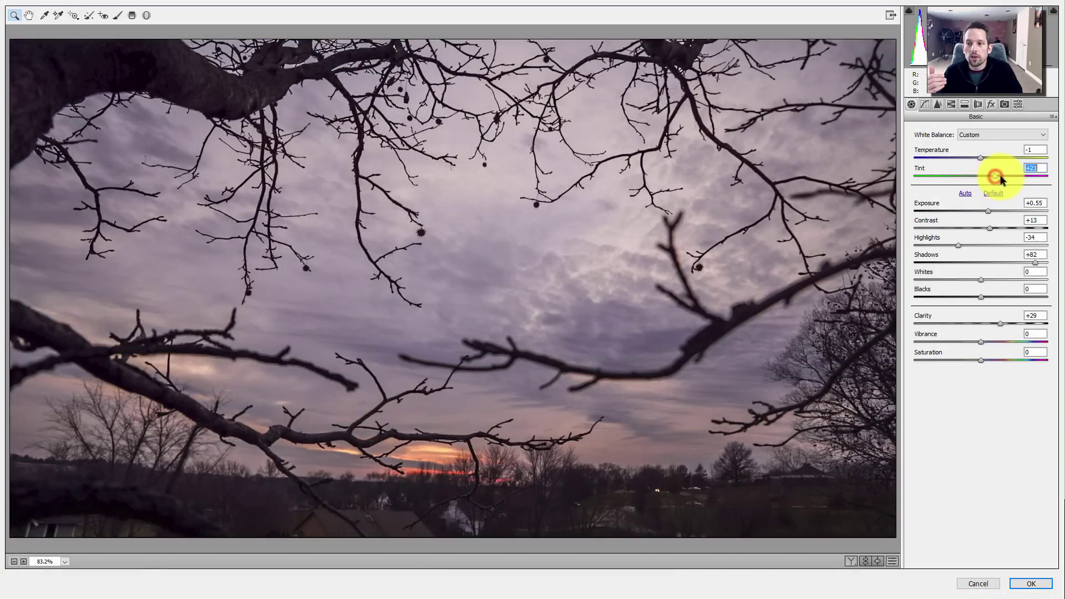
pyautogui.moveTo(1000, 176); pyautogui.dragTo(1016, 191)
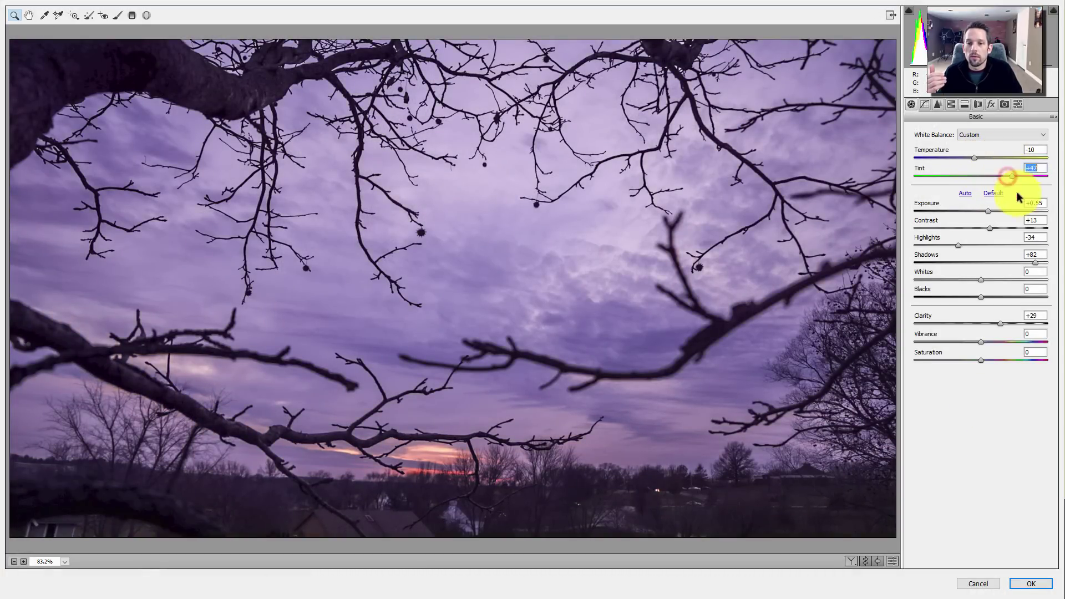
pyautogui.moveTo(980, 342)
pyautogui.mouseDown()
pyautogui.moveTo(994, 345)
pyautogui.moveTo(983, 344)
pyautogui.moveTo(989, 361)
pyautogui.mouseUp()
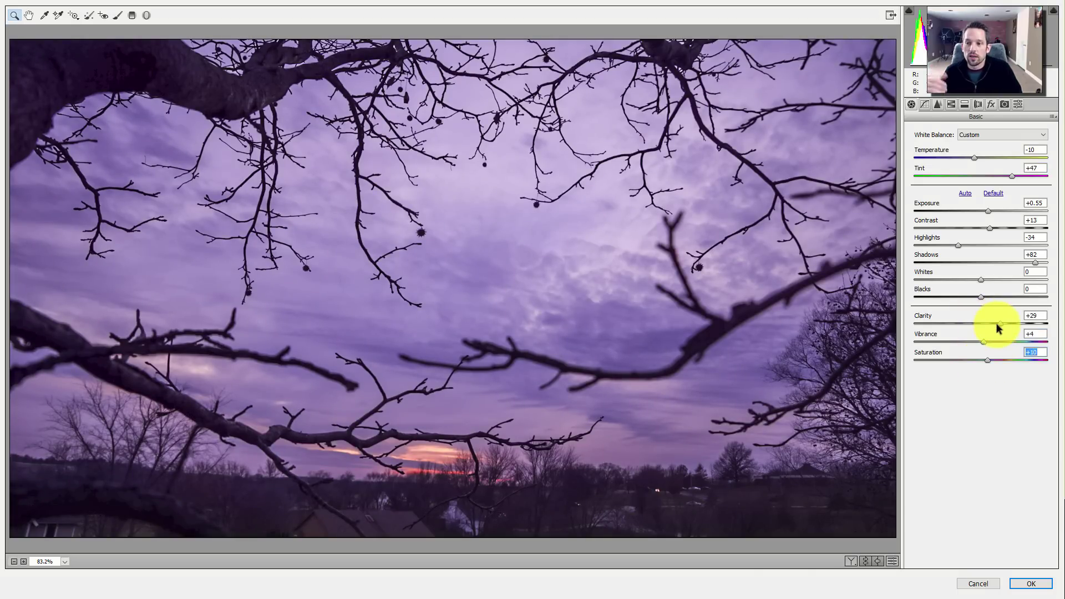
pyautogui.moveTo(1000, 324); pyautogui.dragTo(1019, 323)
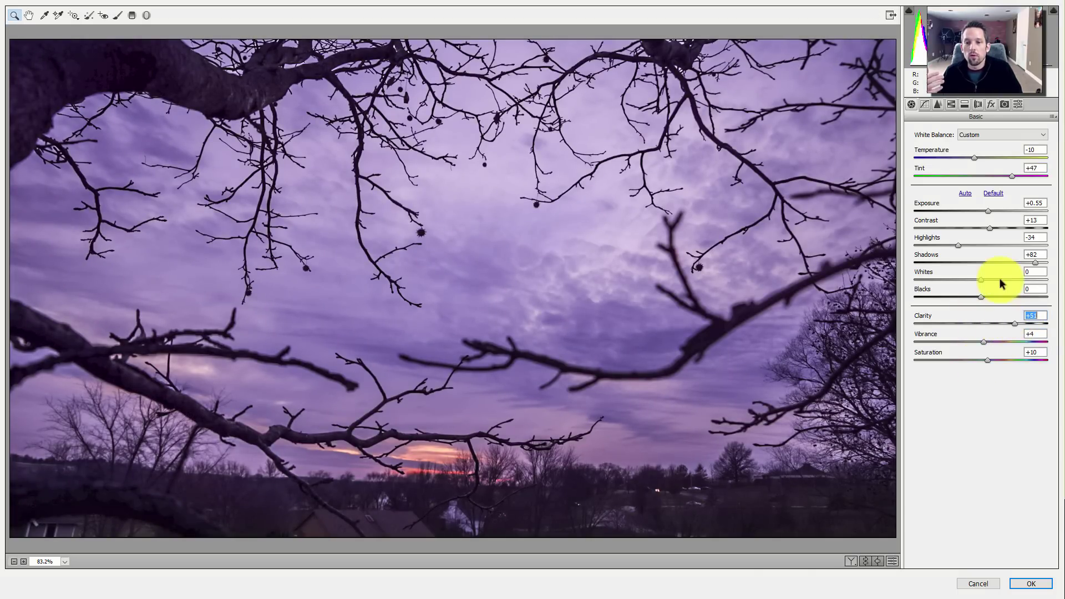
pyautogui.moveTo(981, 279); pyautogui.dragTo(966, 297)
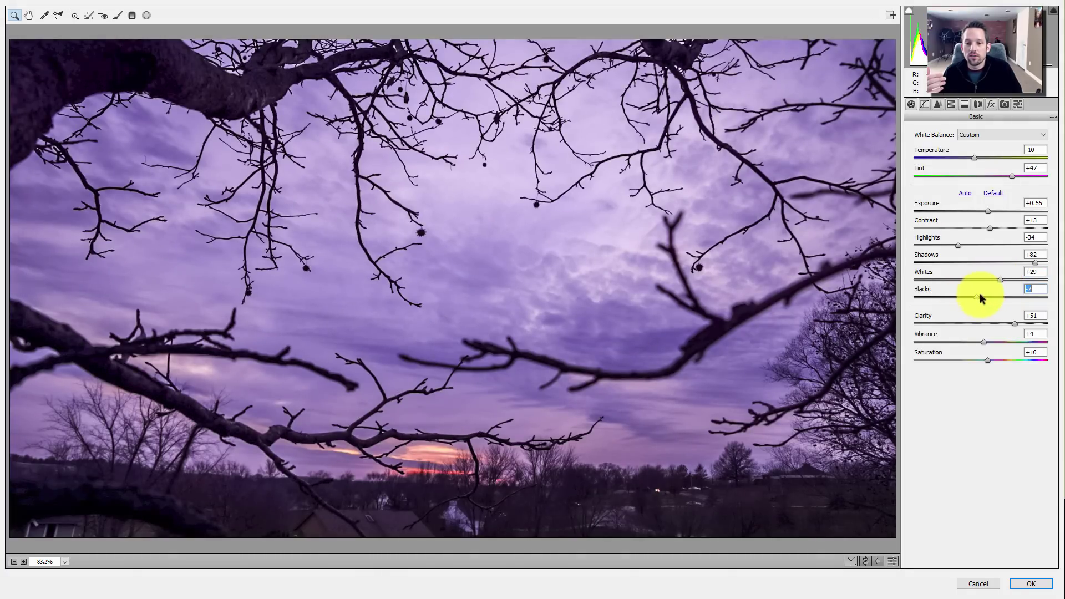
pyautogui.click(1030, 583)
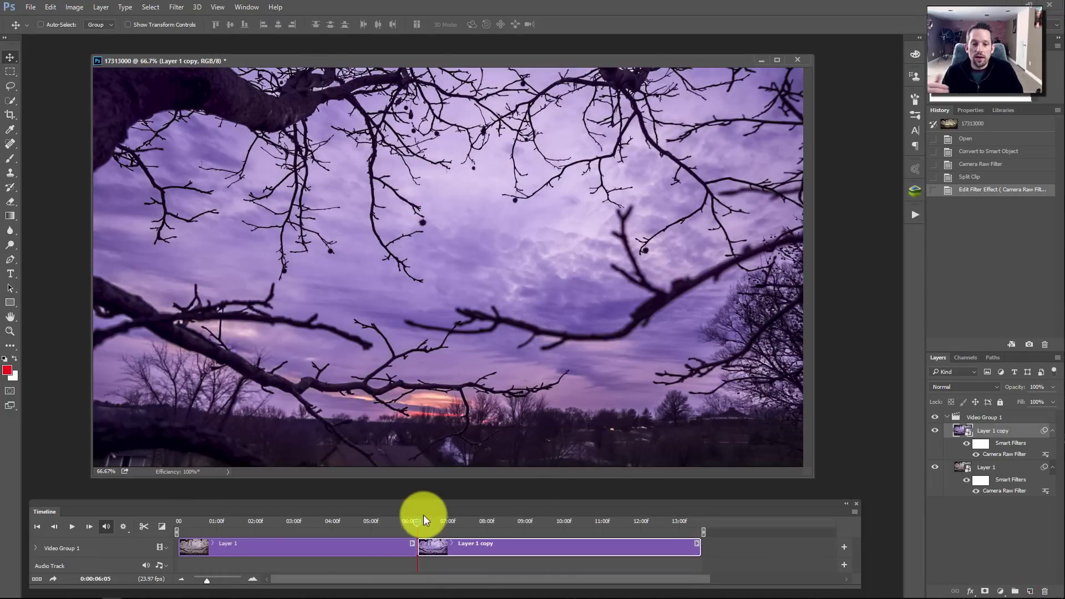
# - Compare frames either side of the 06:05 cut and show the transition choices
pyautogui.click(414, 520)
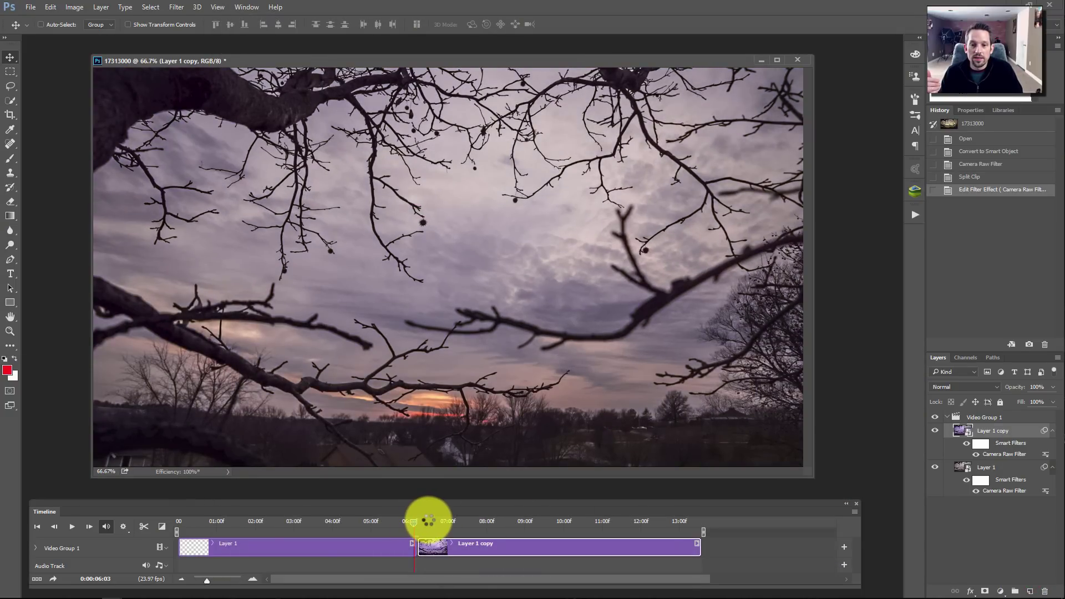
pyautogui.click(426, 522)
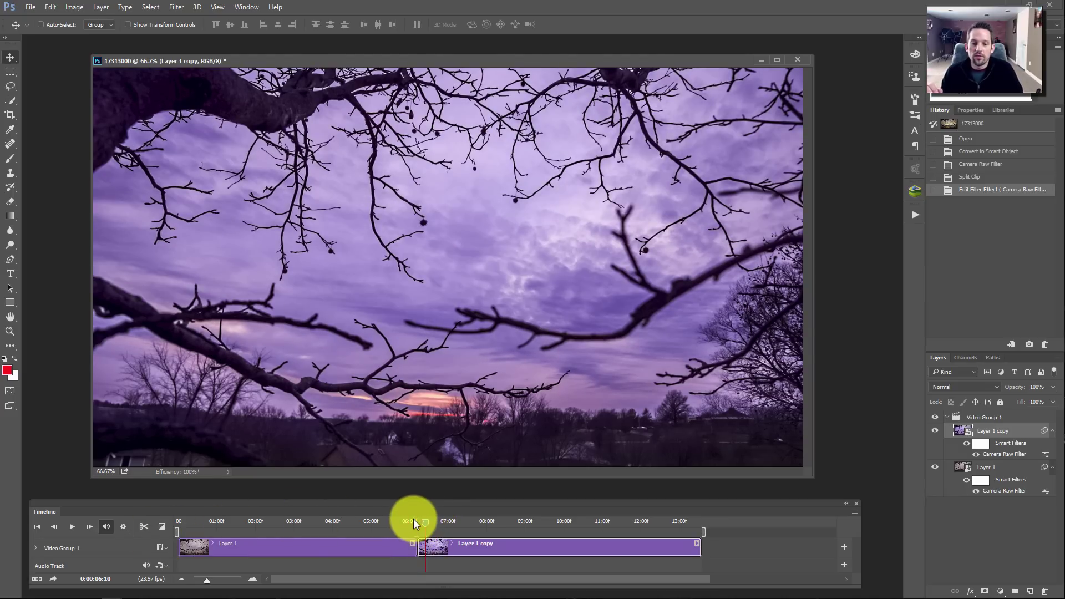
pyautogui.click(414, 519)
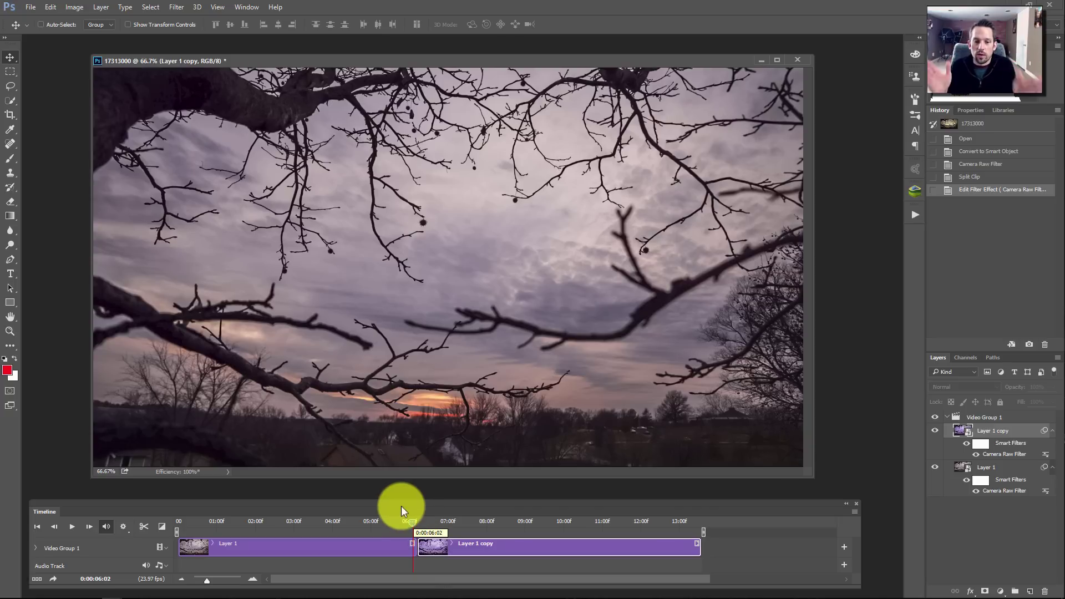
pyautogui.click(161, 527)
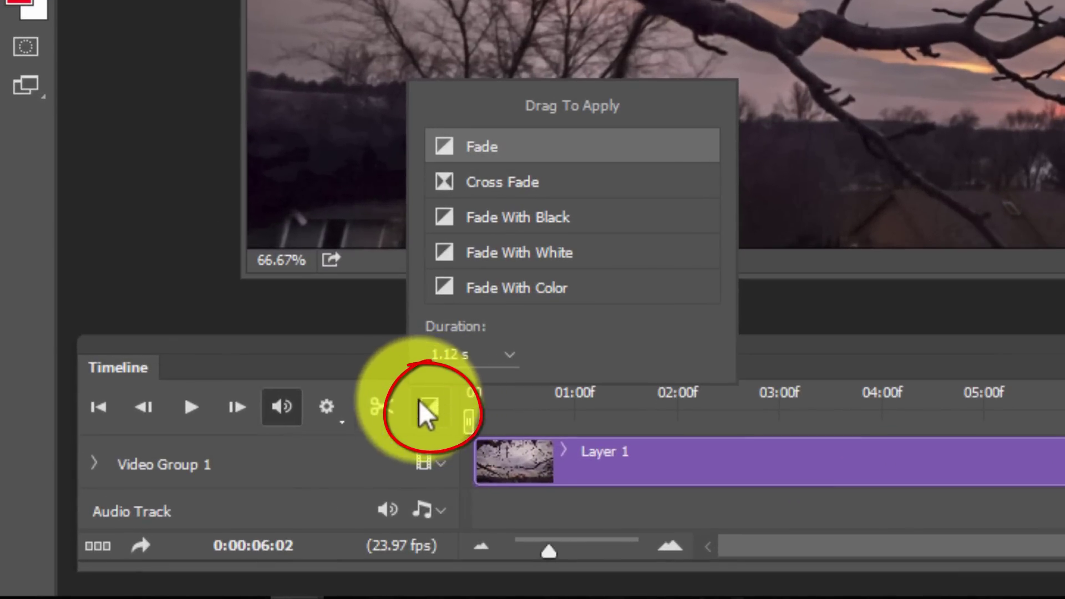
# - Add a 2-second Cross Fade at the junction between Layer 1 and Layer 1 copy
pyautogui.click(516, 185)
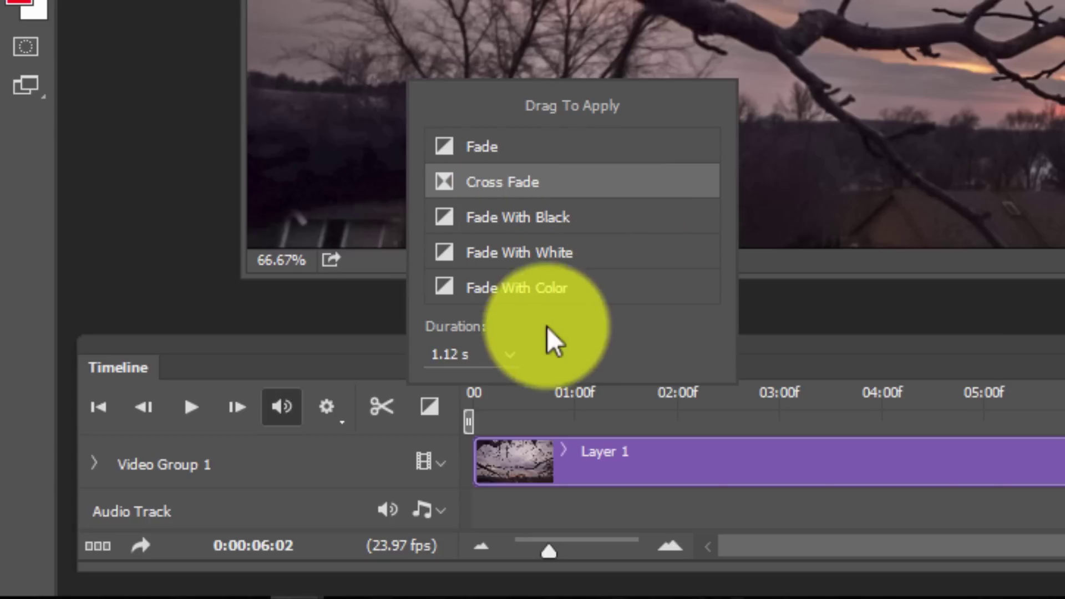
pyautogui.click(510, 354)
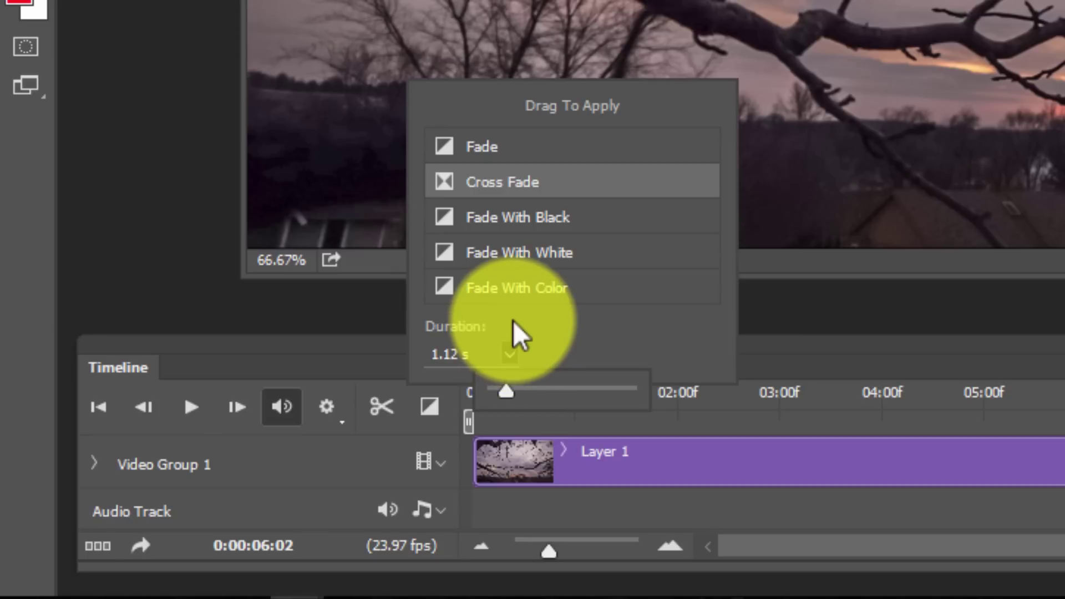
pyautogui.moveTo(468, 355); pyautogui.dragTo(429, 357)
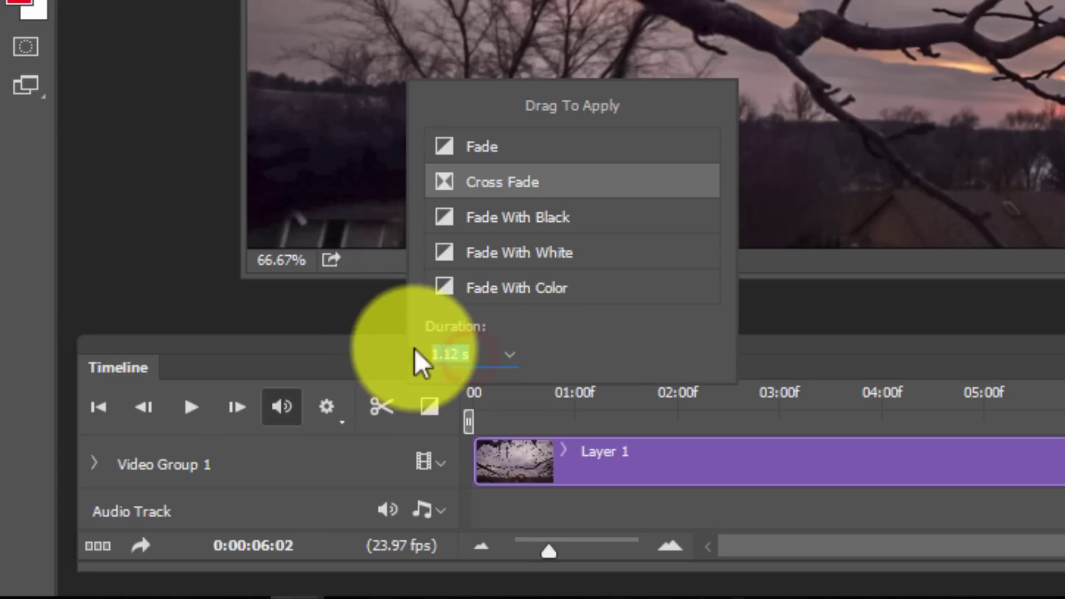
pyautogui.write('2')
pyautogui.moveTo(496, 189); pyautogui.dragTo(496, 192)
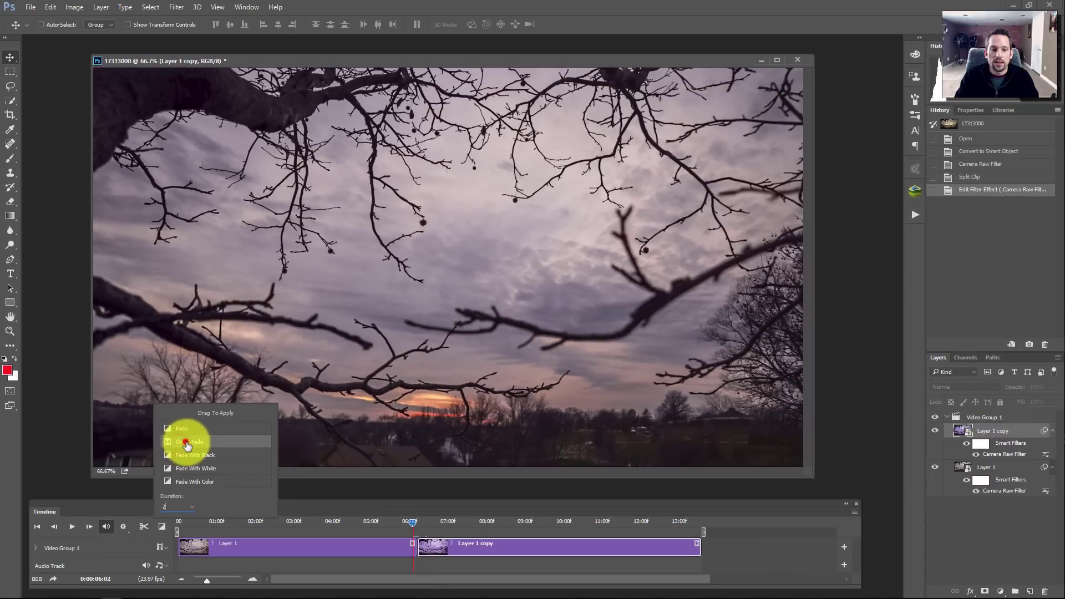
pyautogui.moveTo(187, 446); pyautogui.dragTo(424, 541)
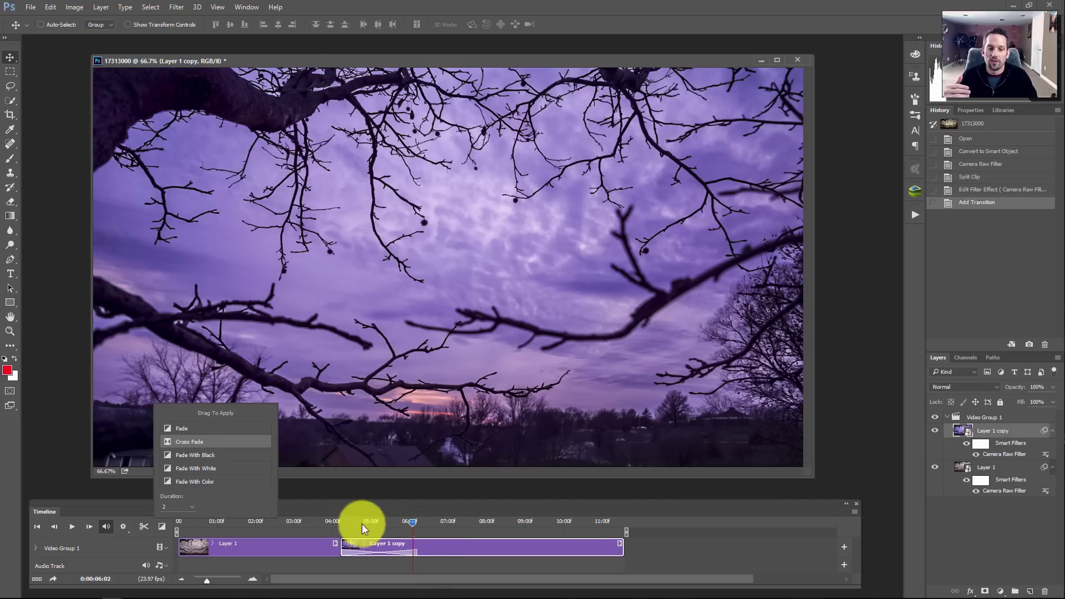
# - Play back the timeline to preview the cross fade, then briefly open the Render Video settings
pyautogui.click(74, 527)
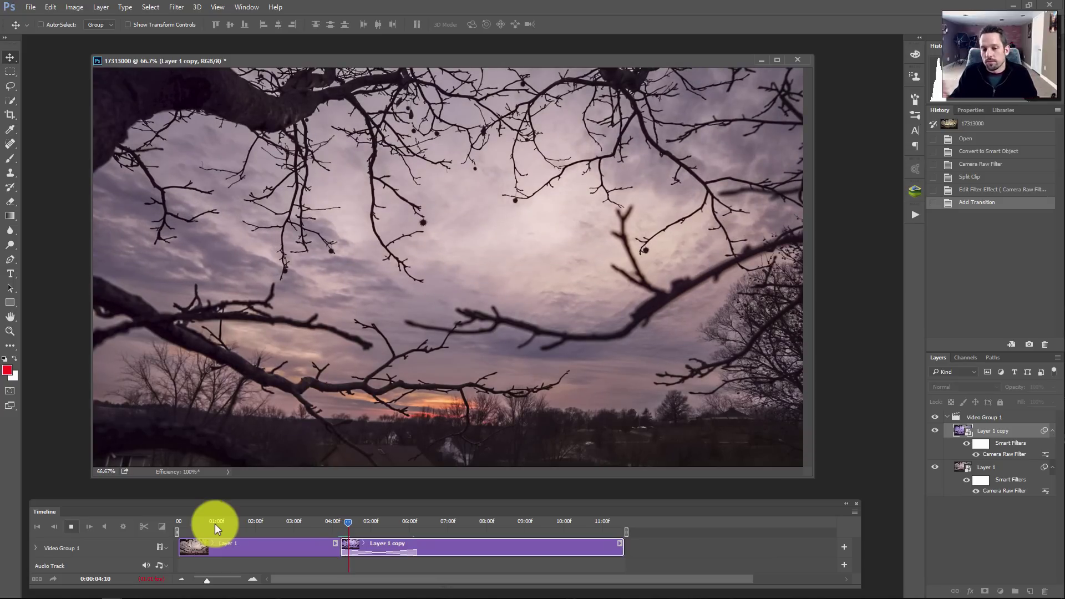
pyautogui.click(980, 431)
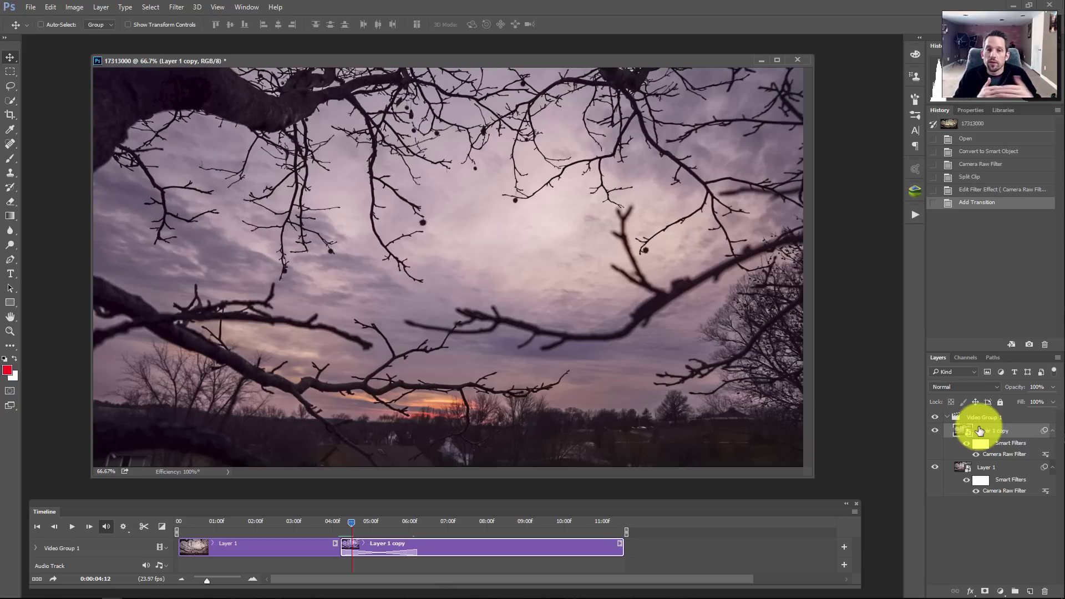
pyautogui.click(53, 578)
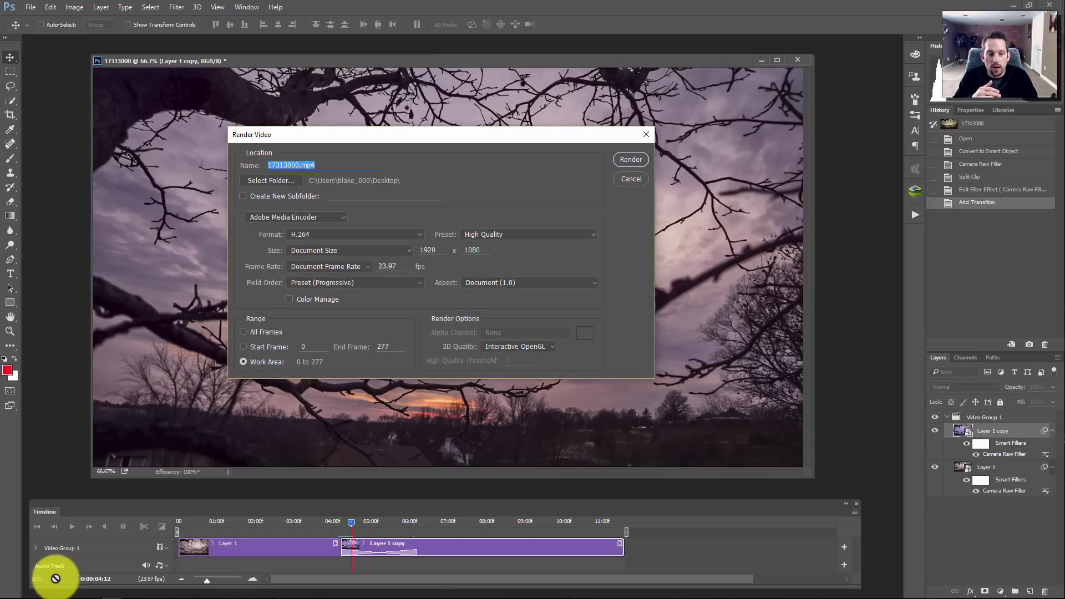
pyautogui.click(620, 177)
# - In Render Video, name the output 'New Time Lapse' and keep H.264 with the High Quality preset
pyautogui.click(30, 7)
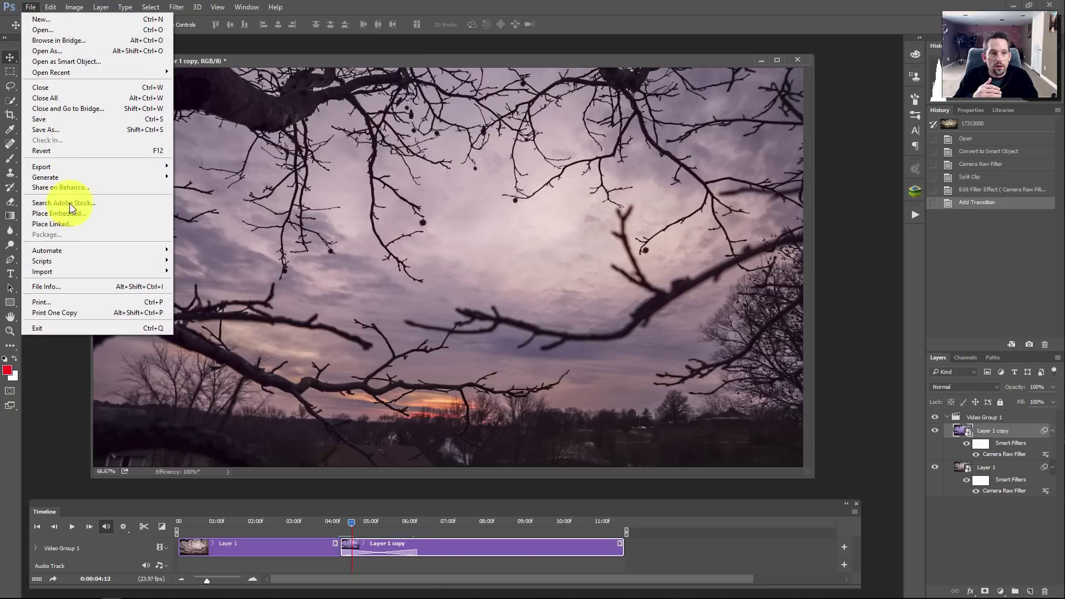
pyautogui.moveTo(71, 167)
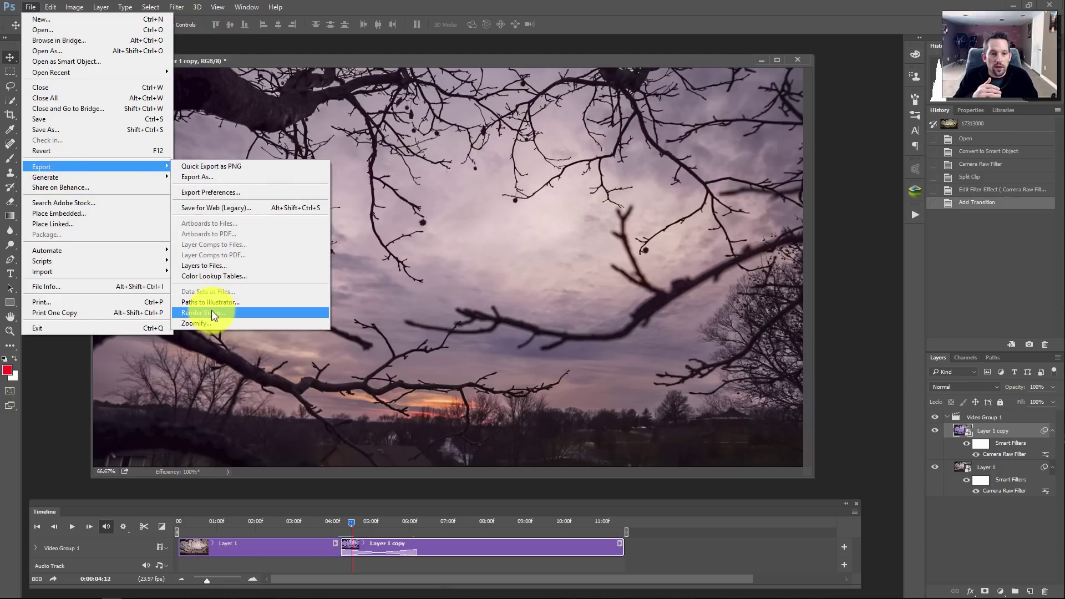
pyautogui.click(53, 580)
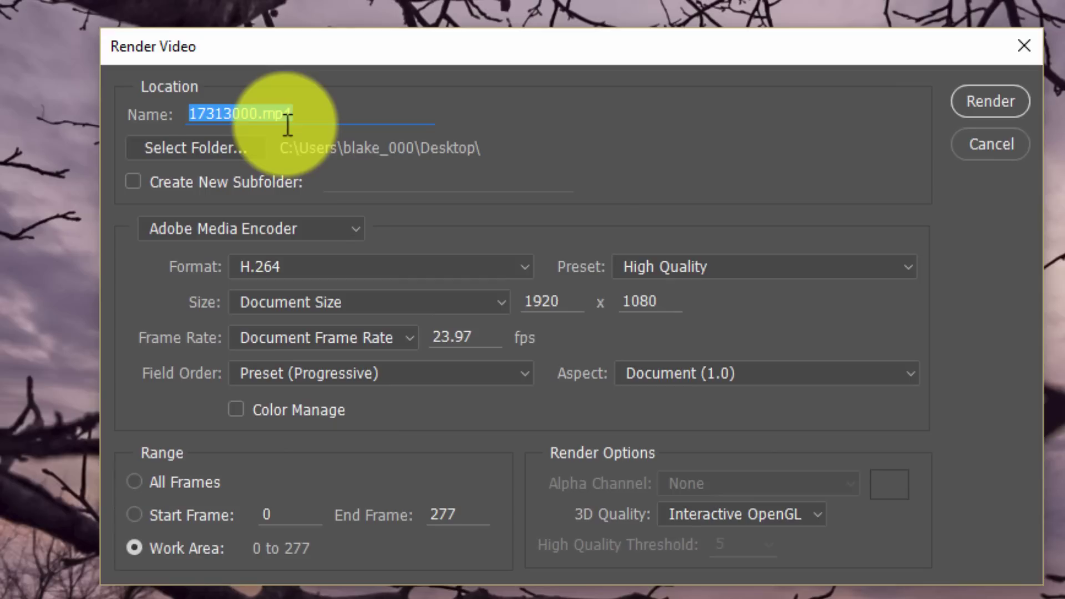
pyautogui.write('New ')
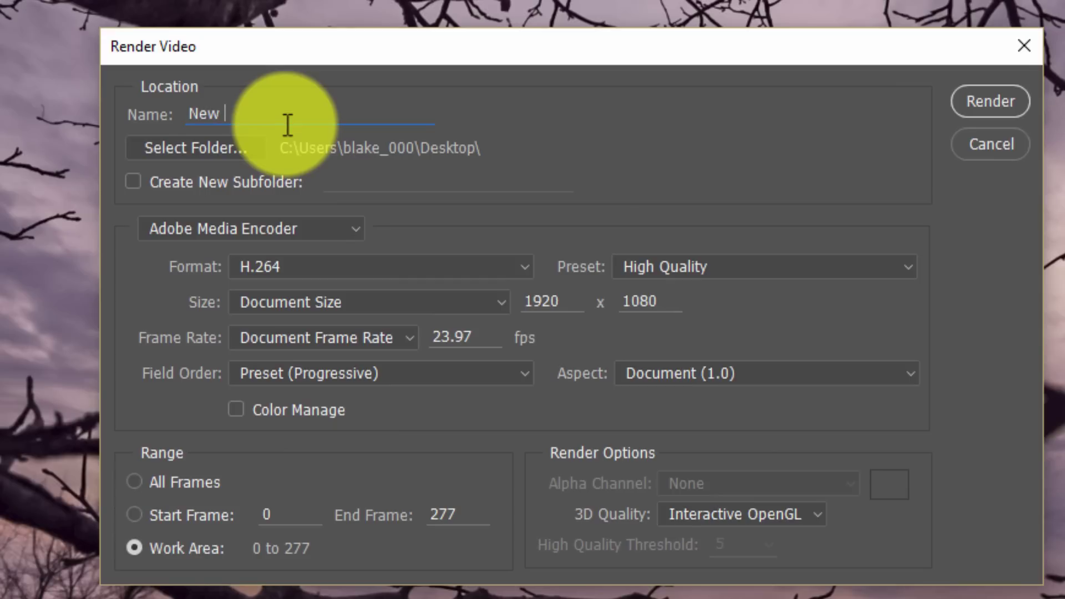
pyautogui.write('Time Lapse')
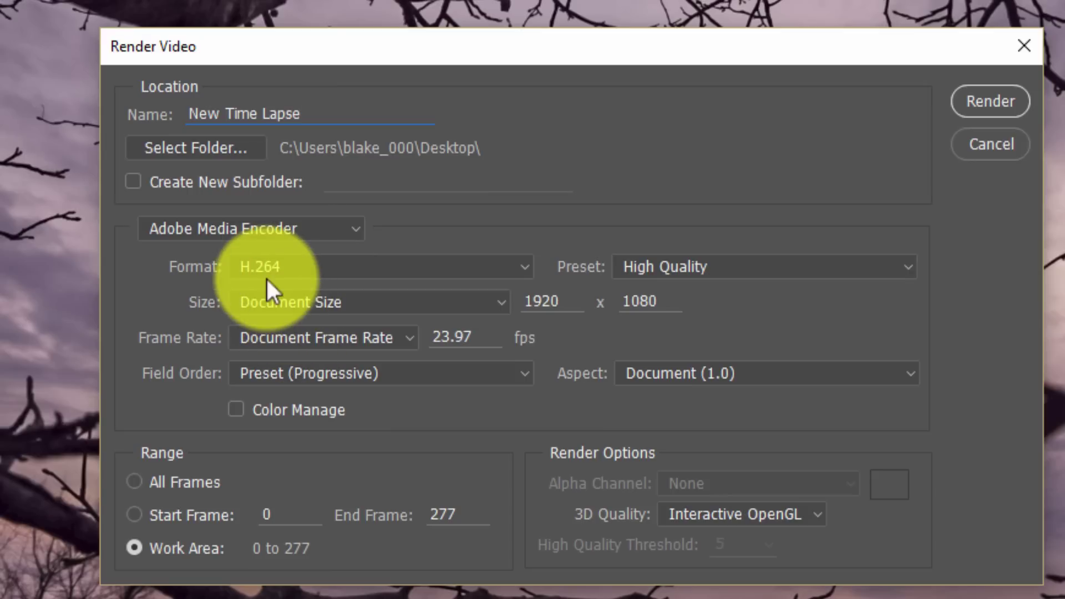
pyautogui.click(322, 264)
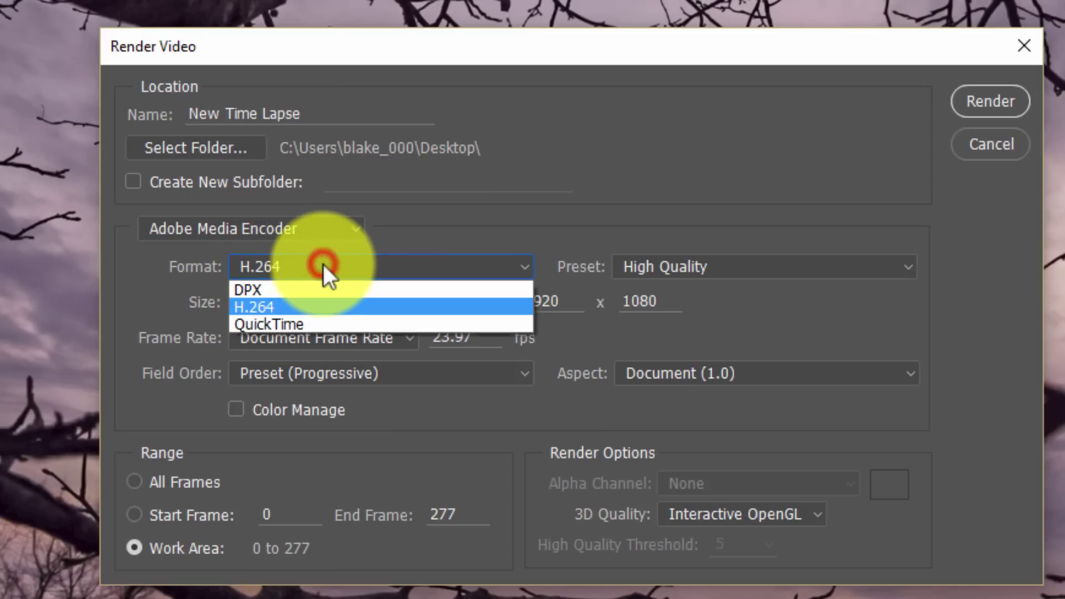
pyautogui.click(322, 263)
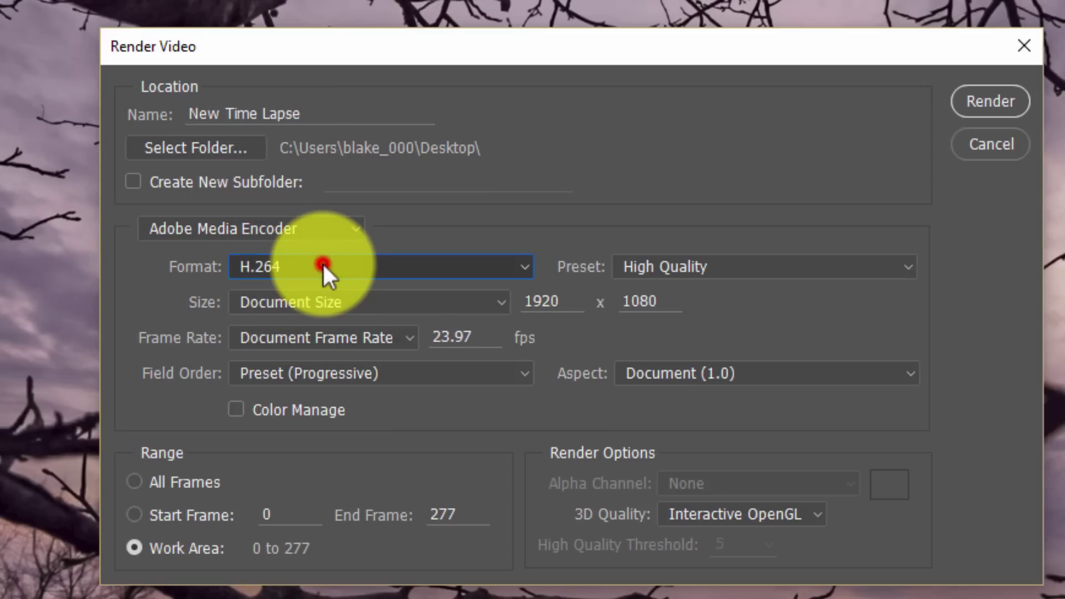
pyautogui.click(696, 267)
pyautogui.click(696, 267)
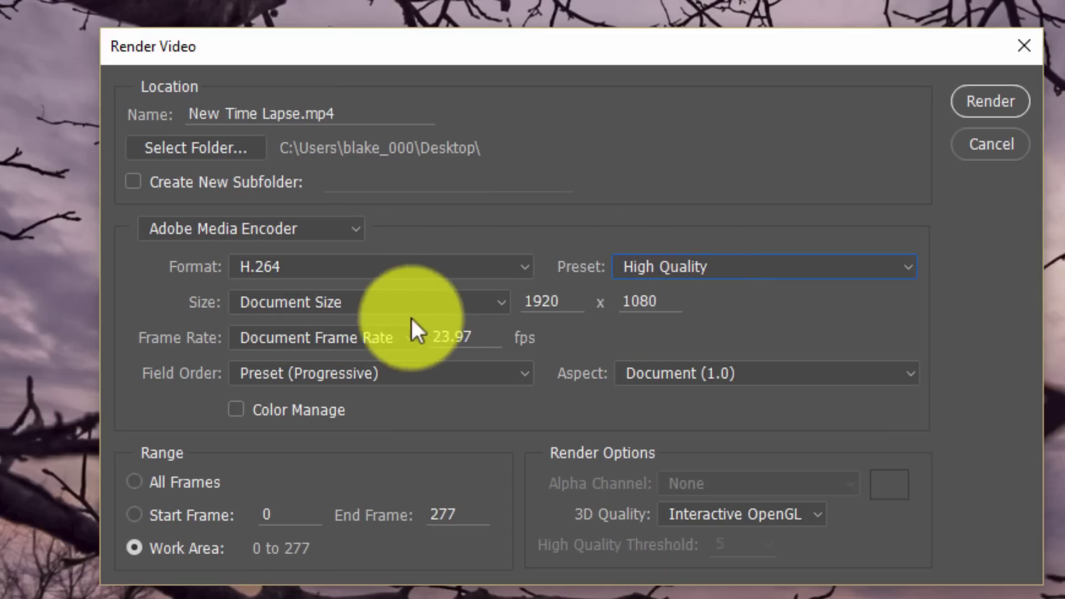